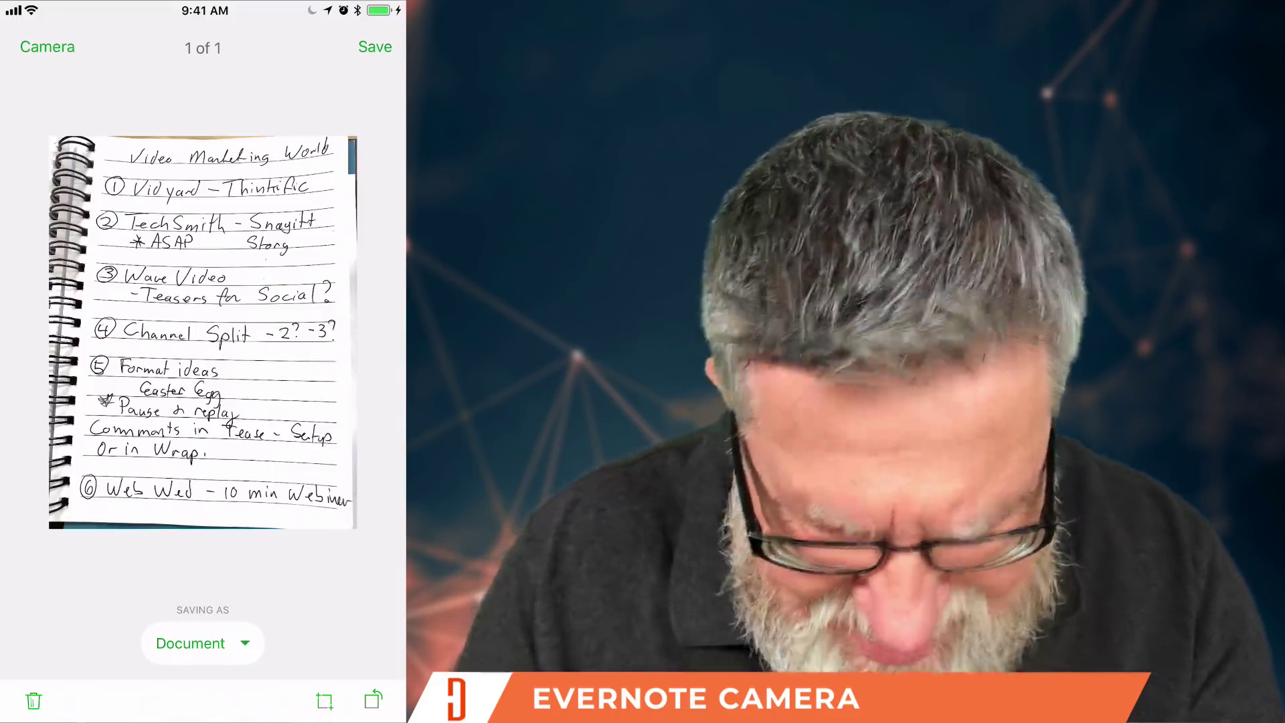
Keep Document as the save type for the scanned handwritten page.
left_click(194, 643)
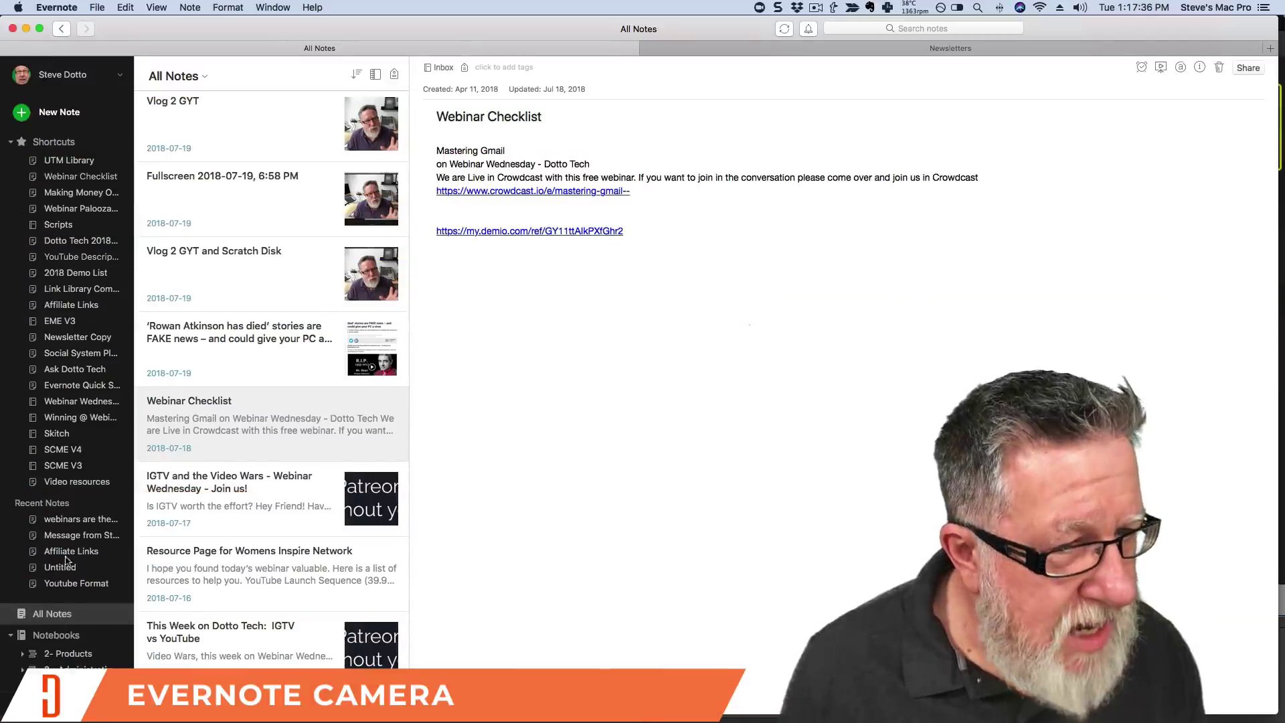
Open the Untitled snapshot note and check its Image Status in the note info panel.
scroll(261, 439, "down", 5)
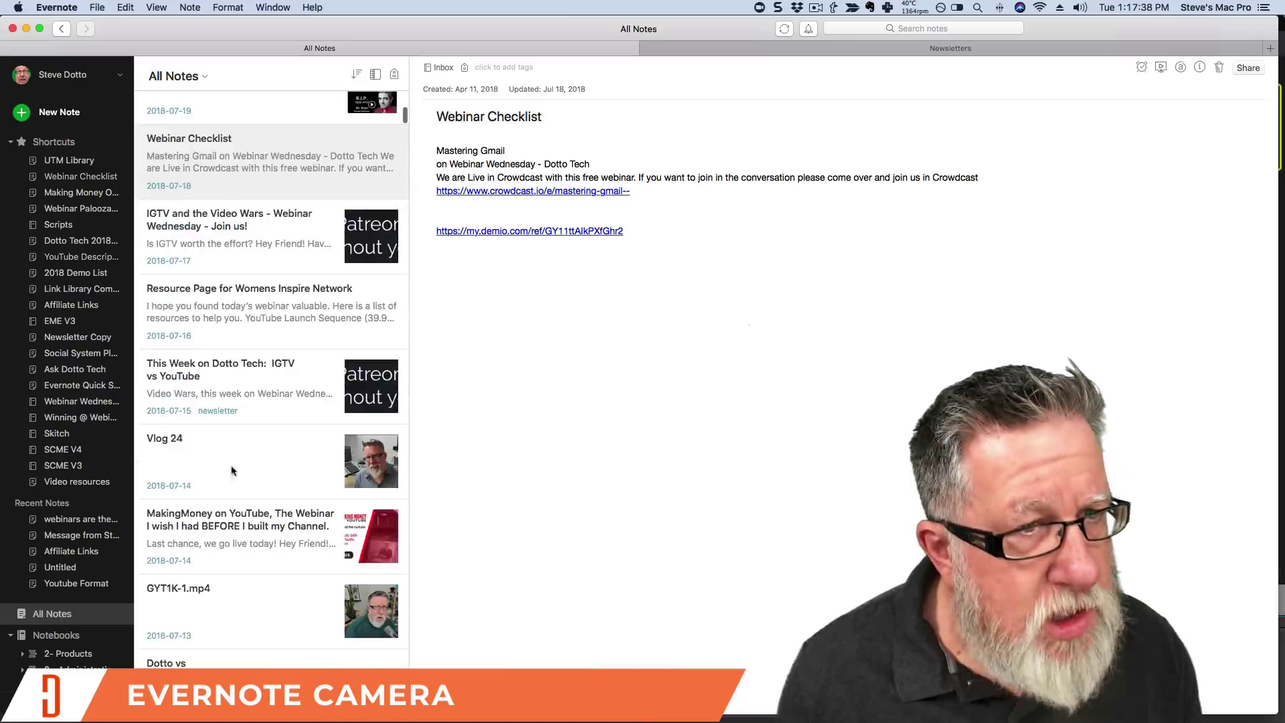
scroll(285, 388, "up", 10)
scroll(283, 398, "up", 15)
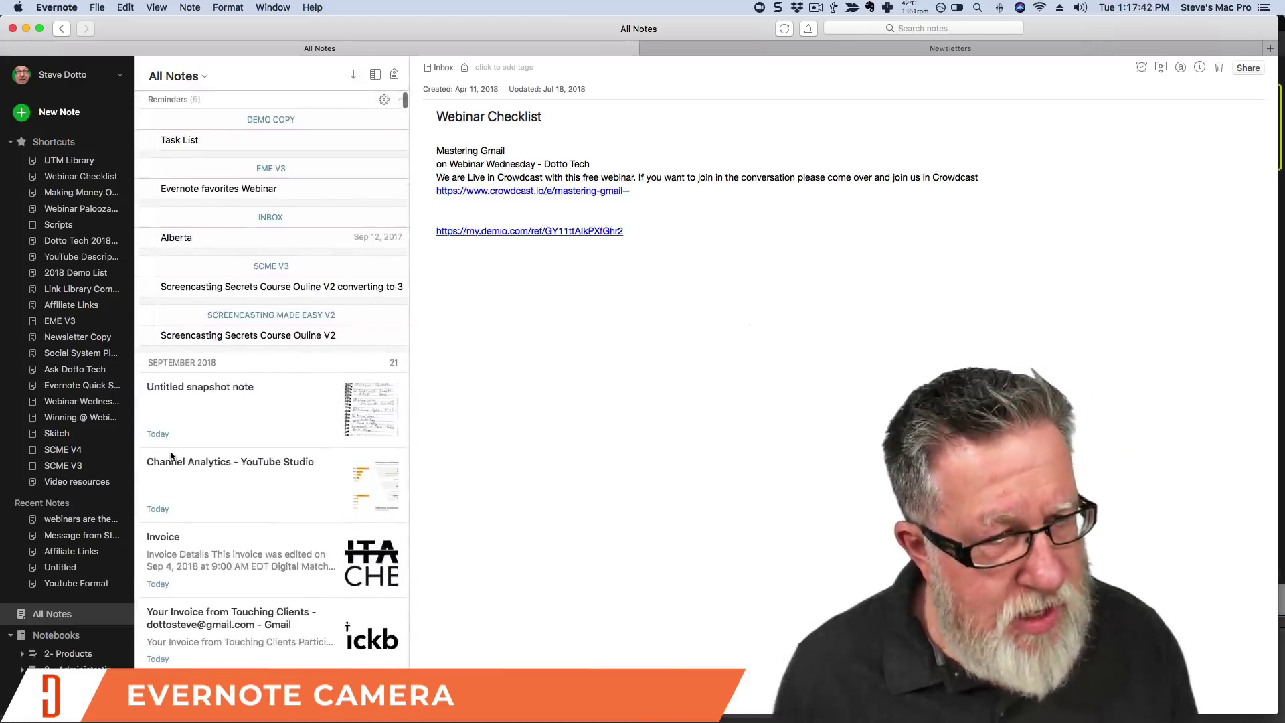
left_click(323, 420)
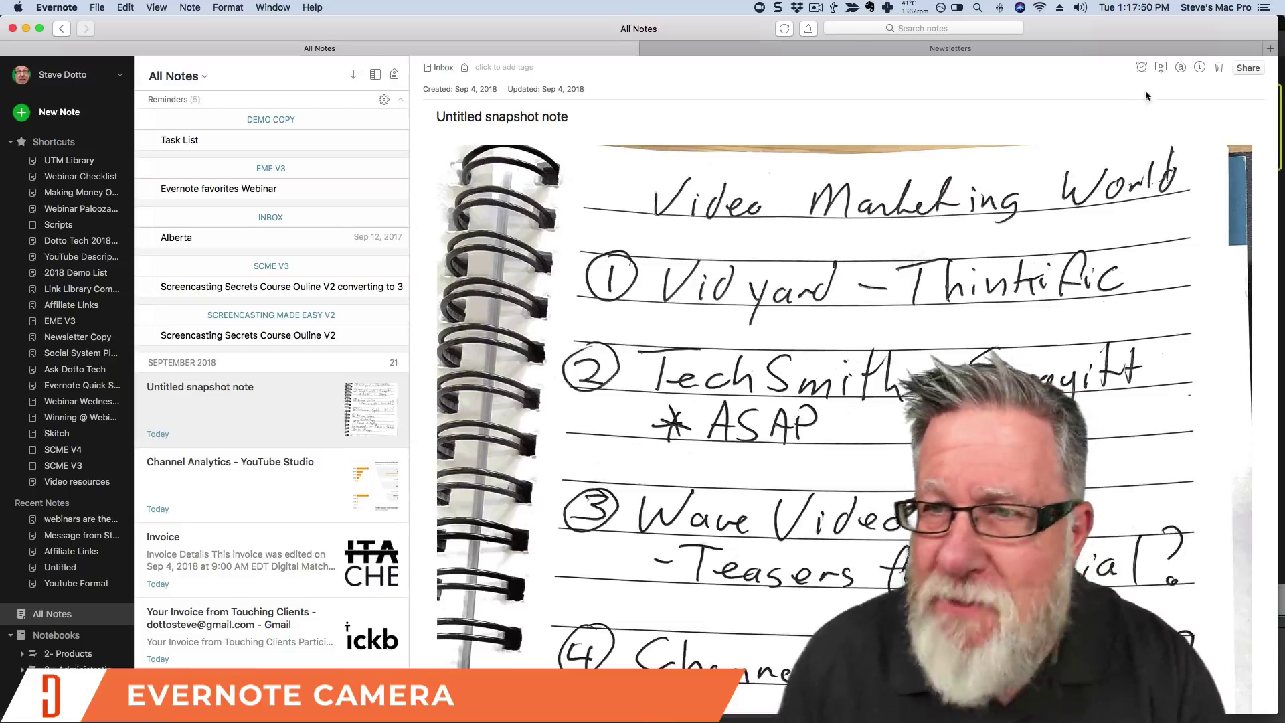
left_click(1200, 68)
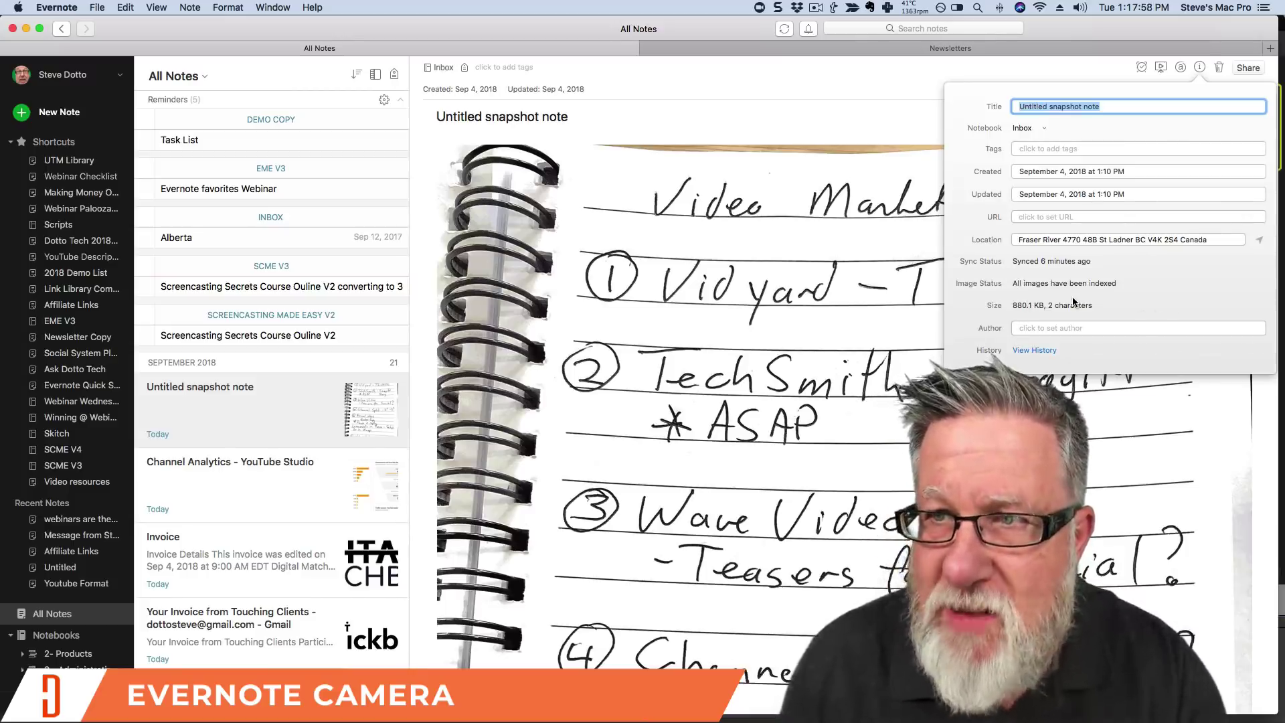
left_click(1199, 68)
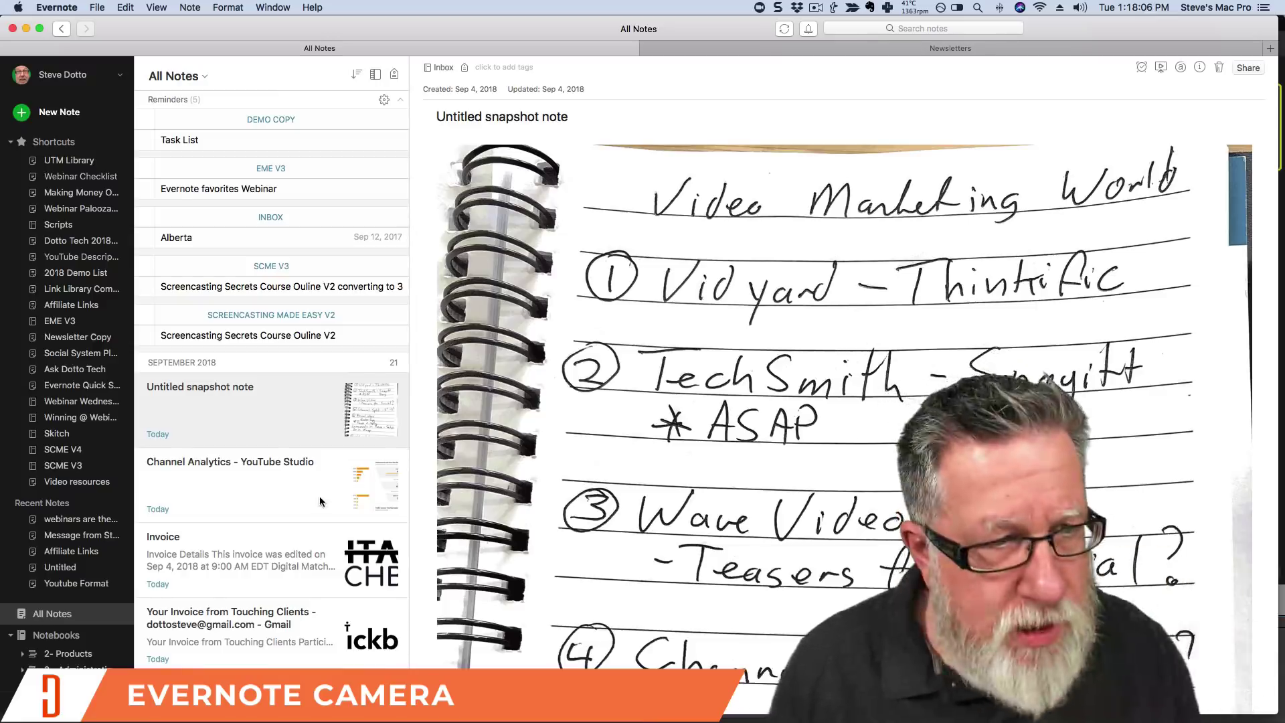
mouse_move(145, 194)
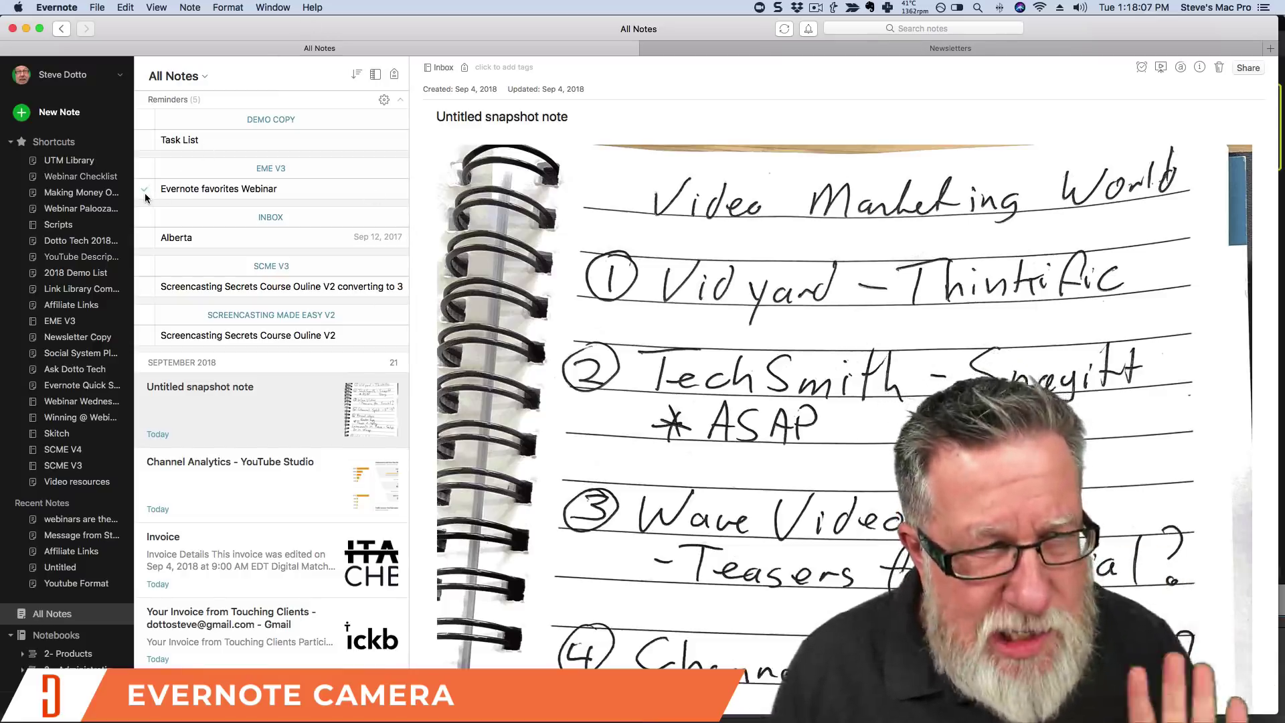
Open the Webinar Checklist anchor note, then search all notes for 'wave'.
left_click(78, 177)
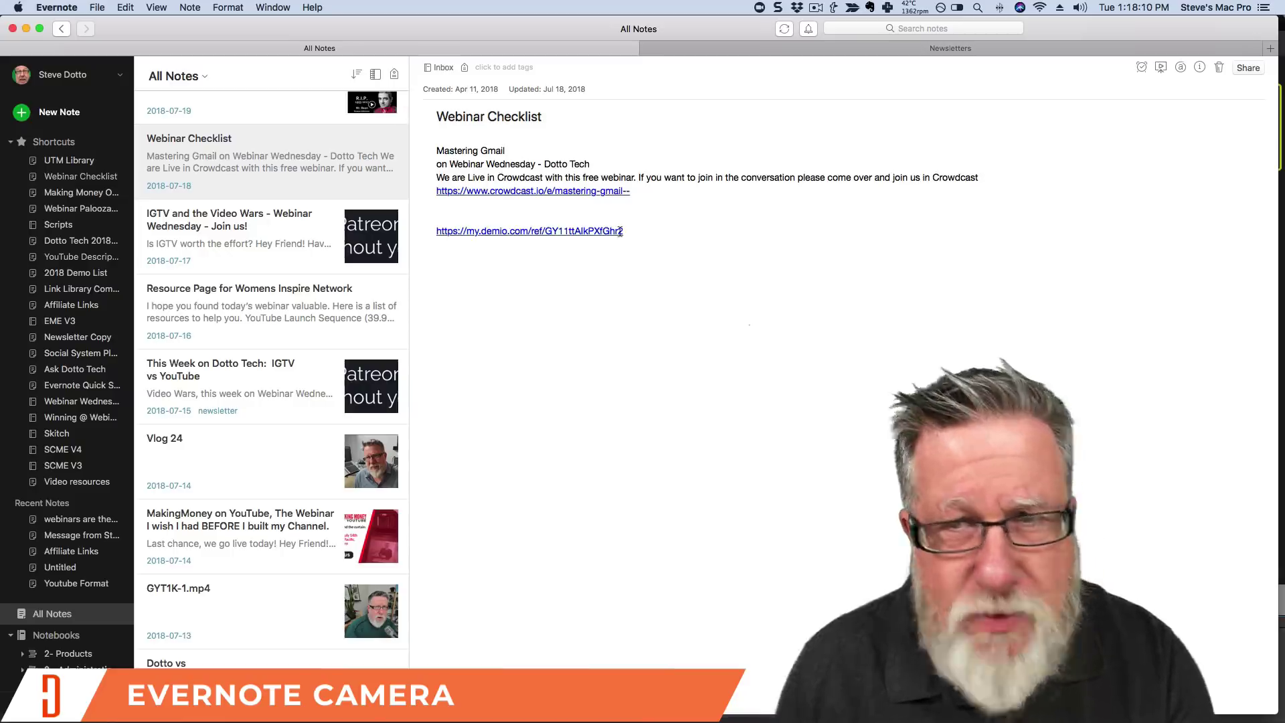
left_click(942, 27)
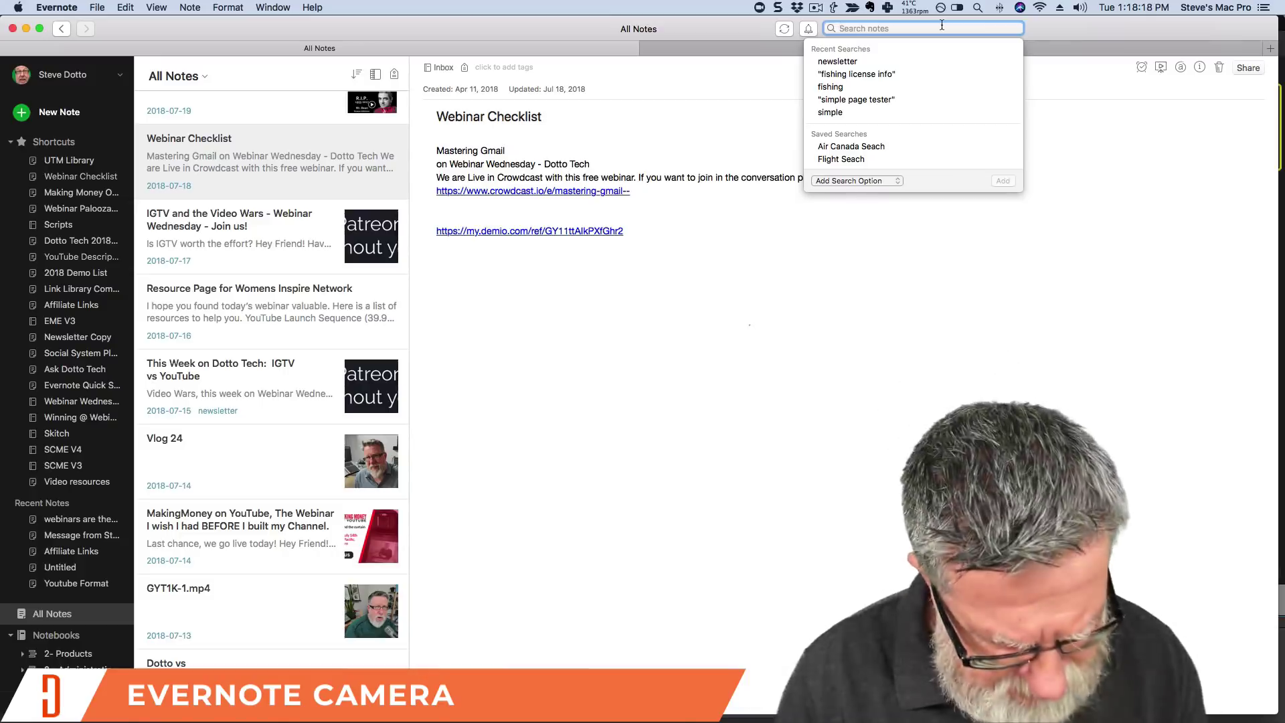
type("wave")
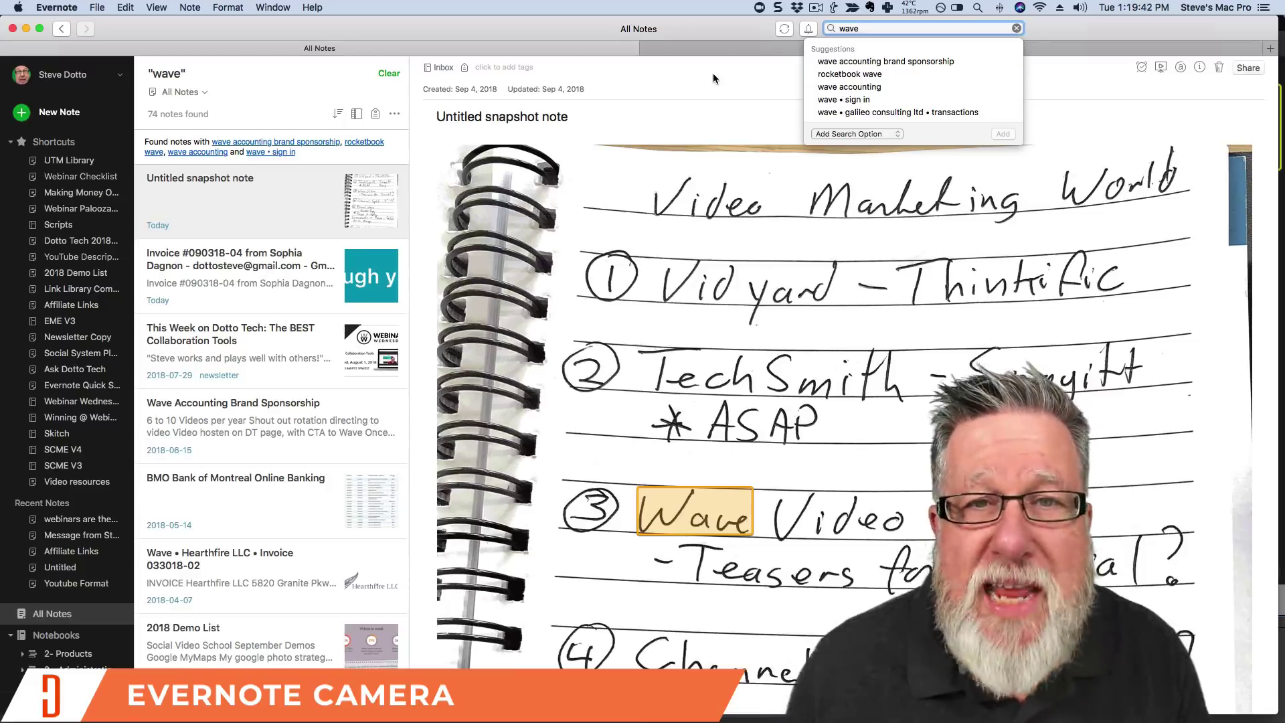
Dismiss the suggestions list for the 'wave' search.
key("Return")
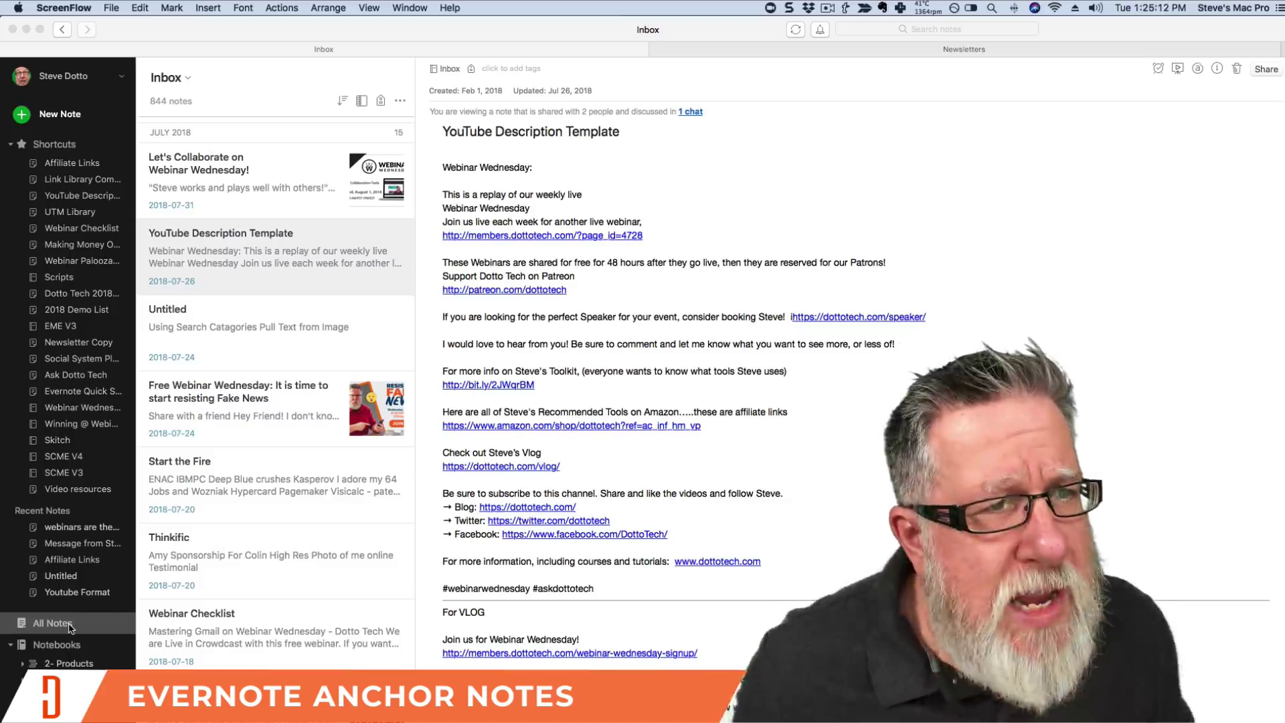
left_click(74, 165)
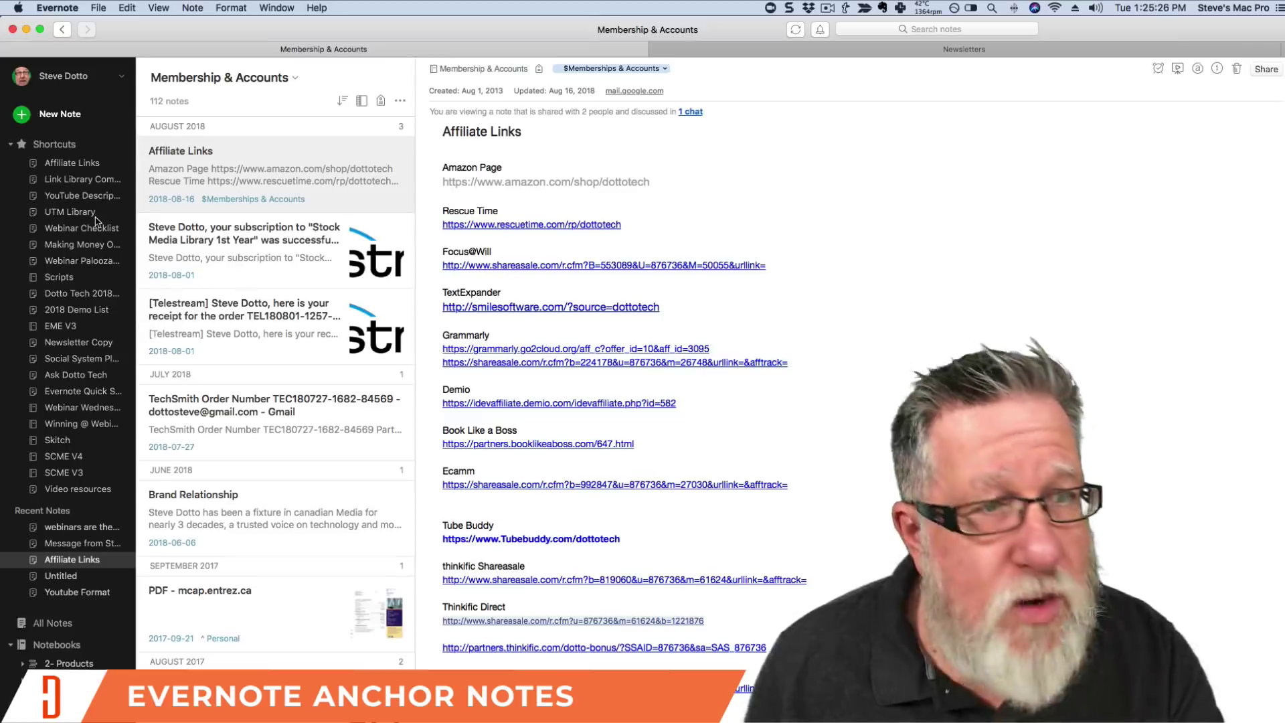
left_click(66, 180)
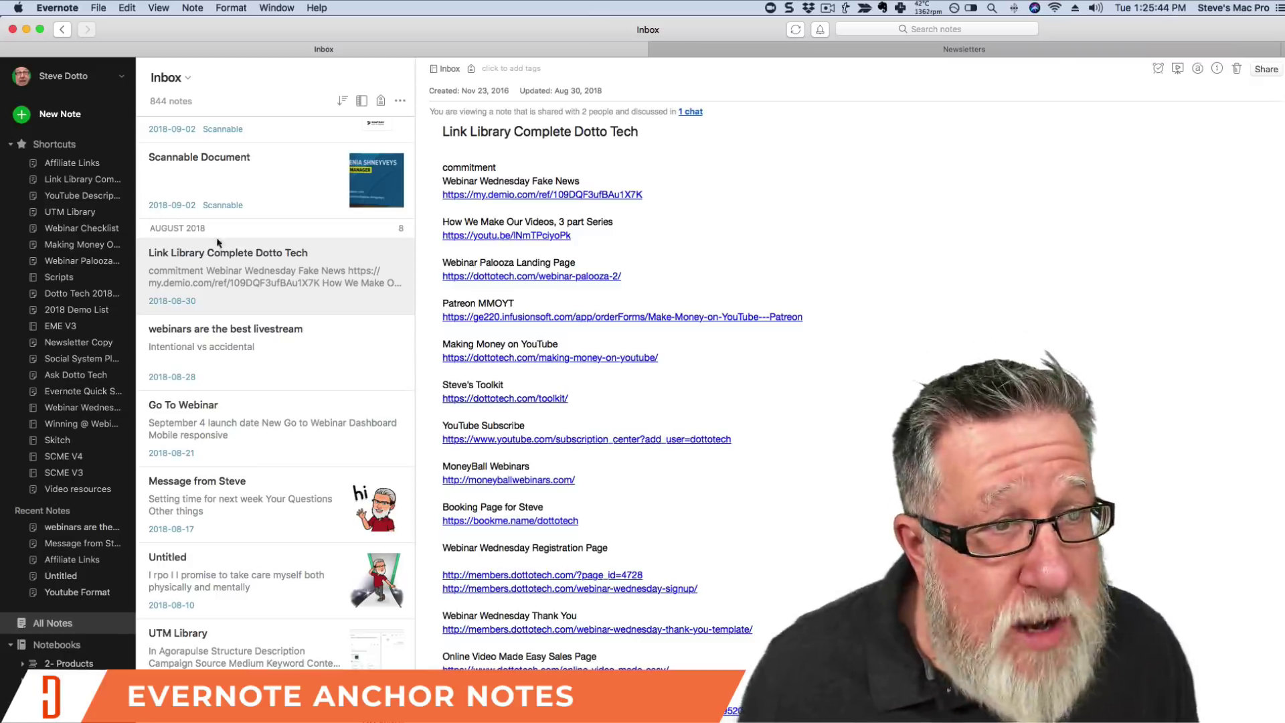
left_click(77, 197)
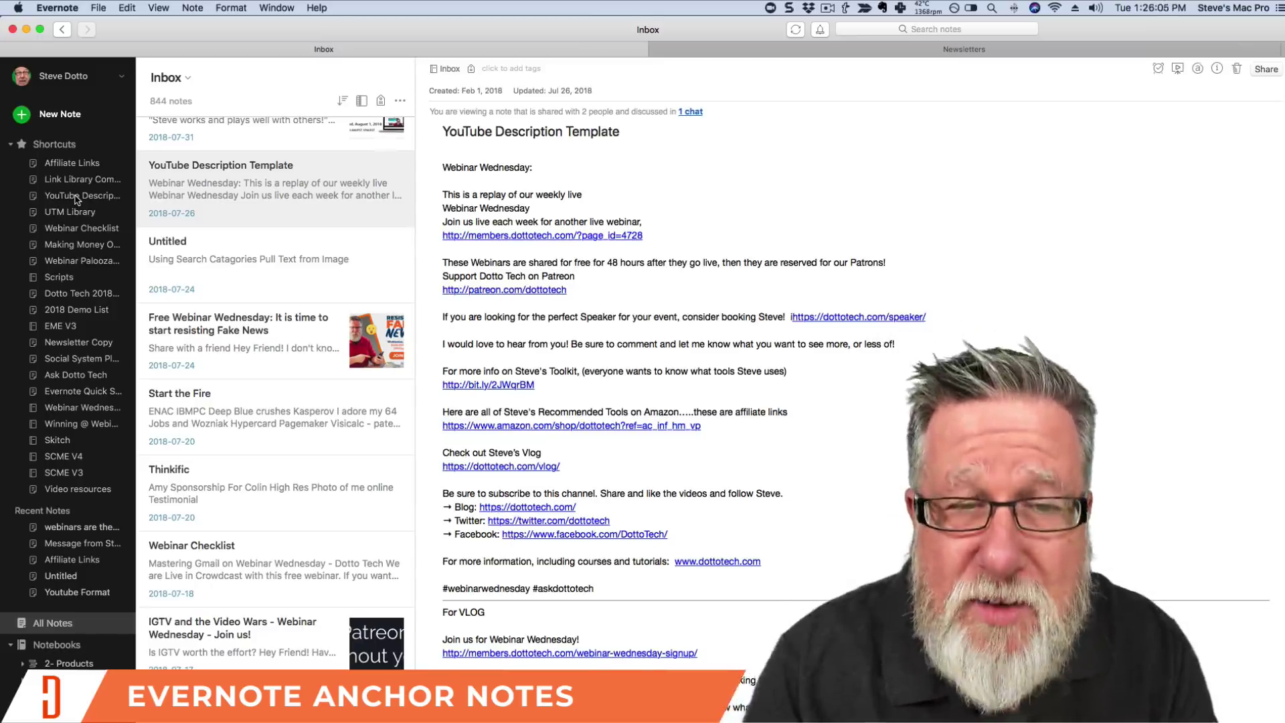
scroll(77, 198, "down", 2)
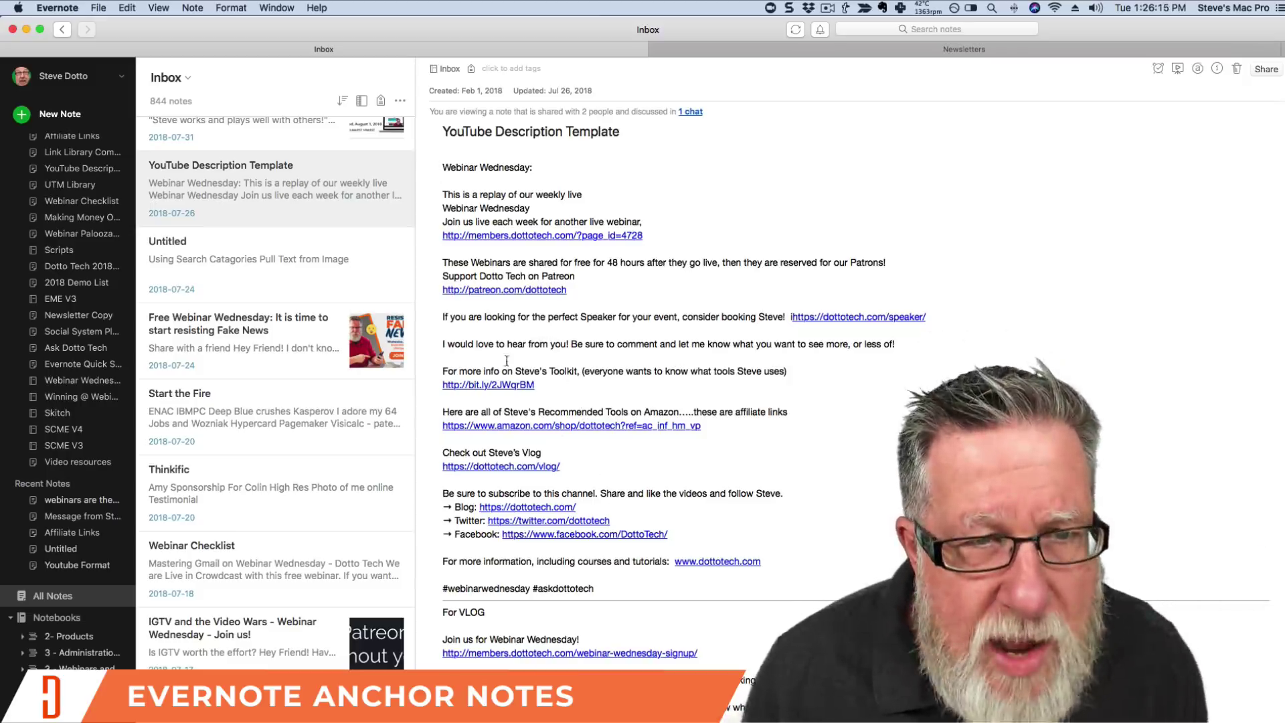
scroll(537, 398, "down", 2)
scroll(537, 398, "down", 15)
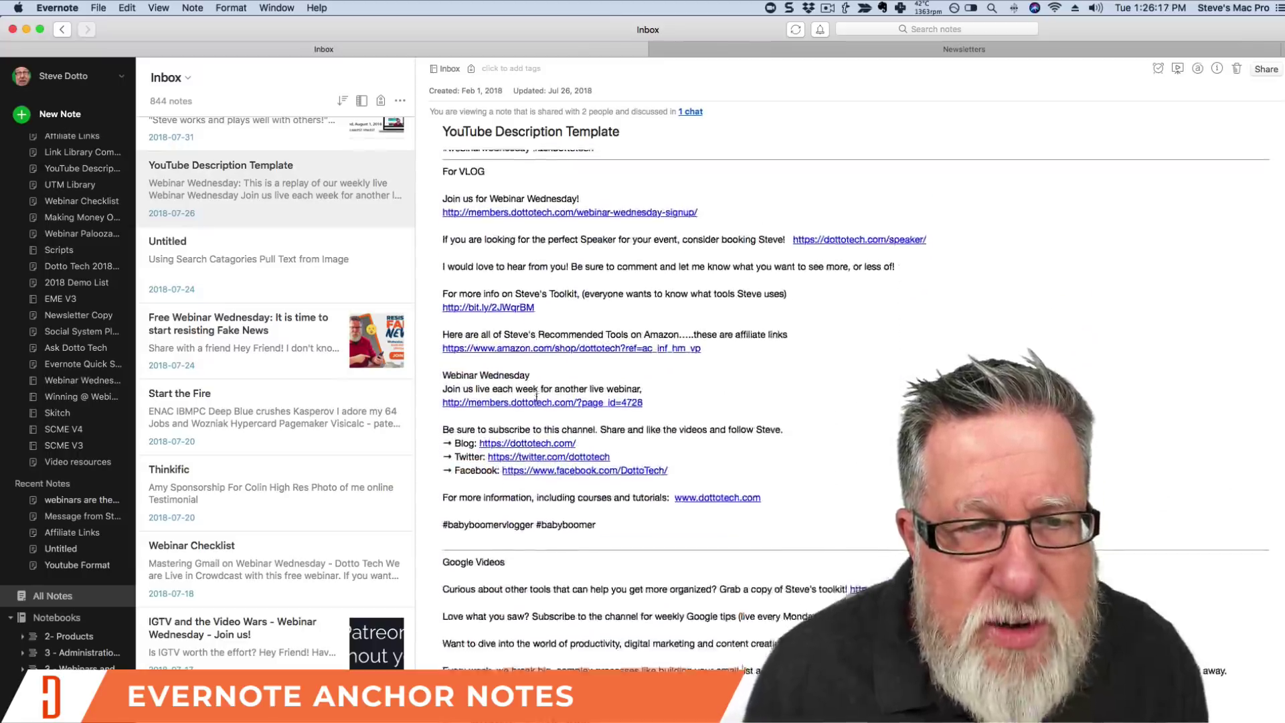
scroll(537, 399, "down", 13)
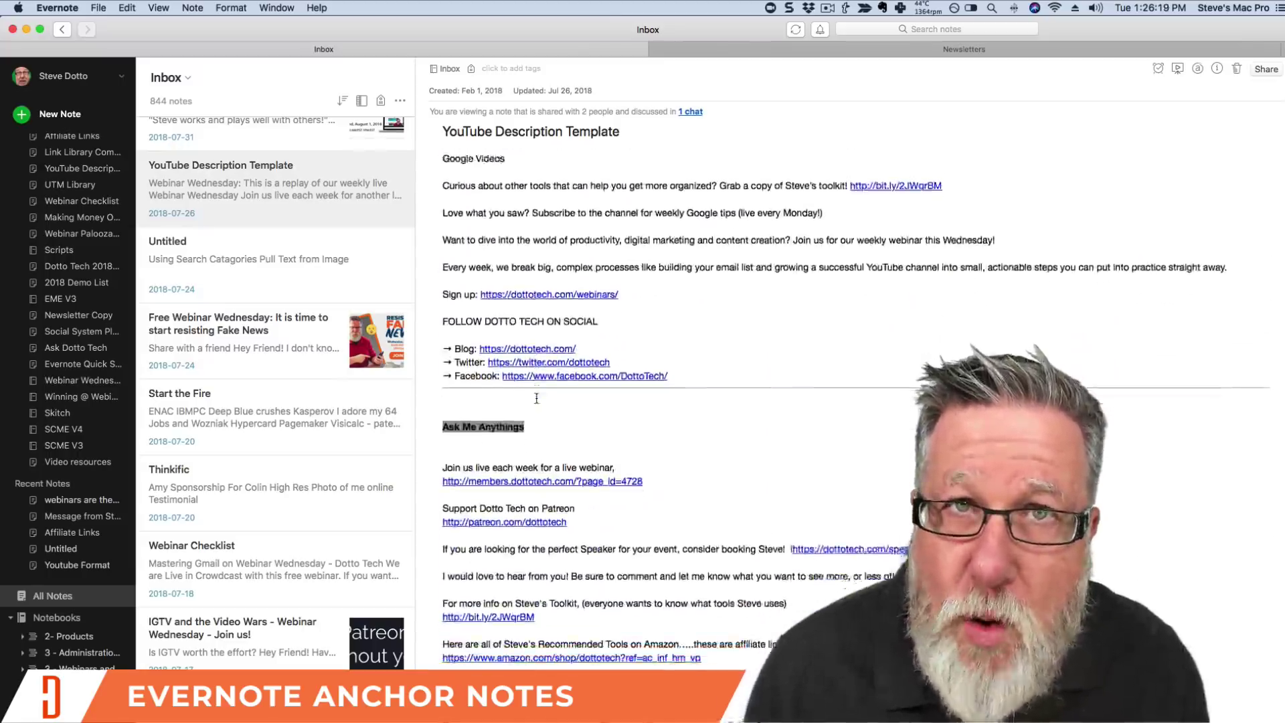
scroll(536, 398, "down", 4)
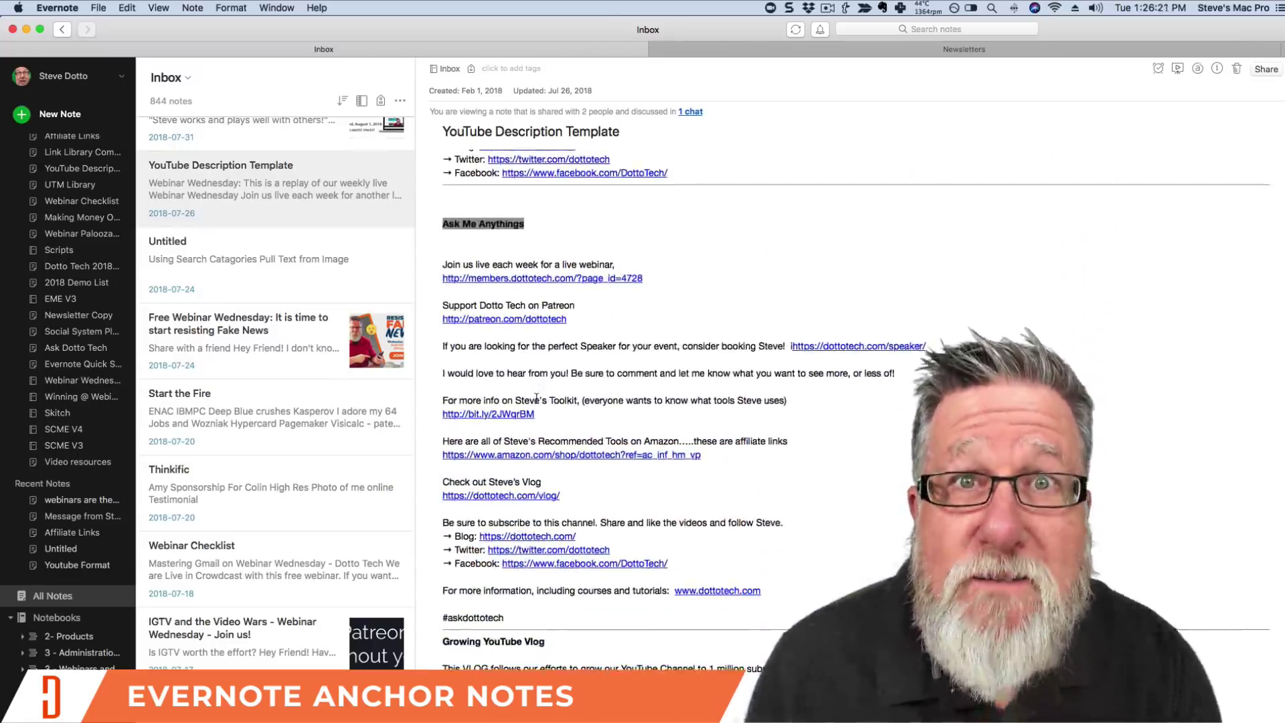
scroll(536, 398, "down", 1)
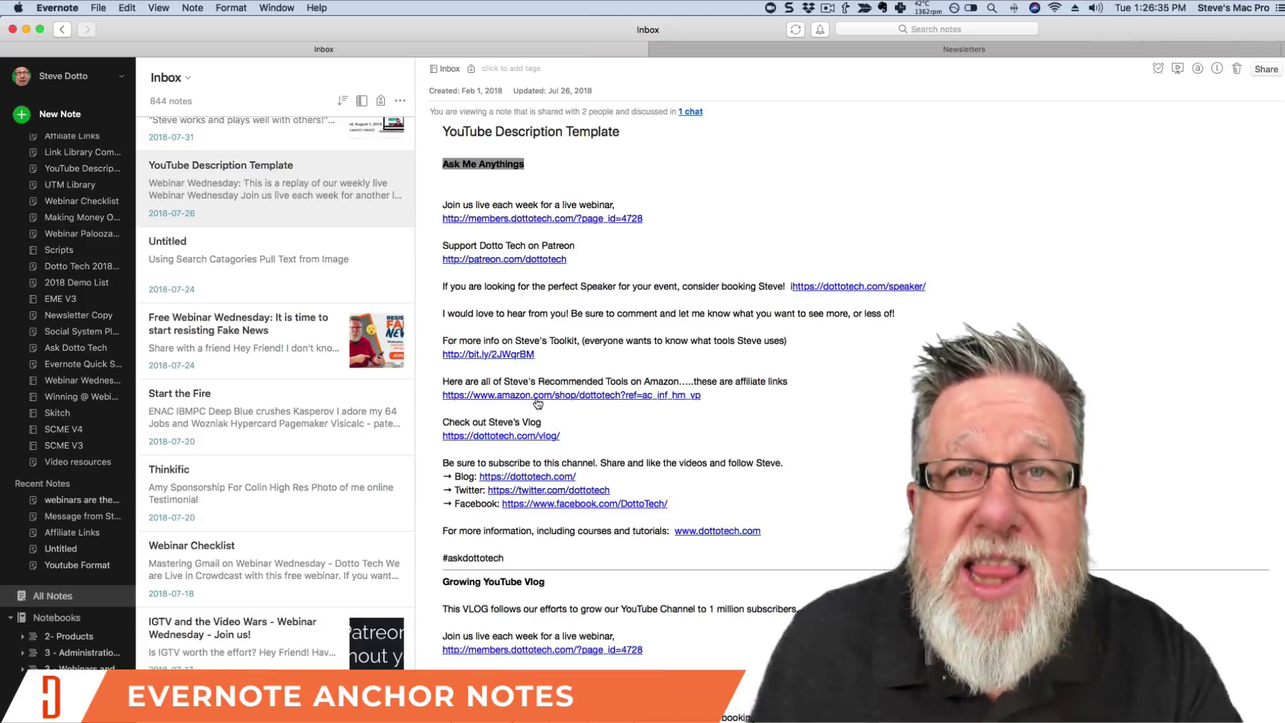
scroll(537, 404, "down", 1)
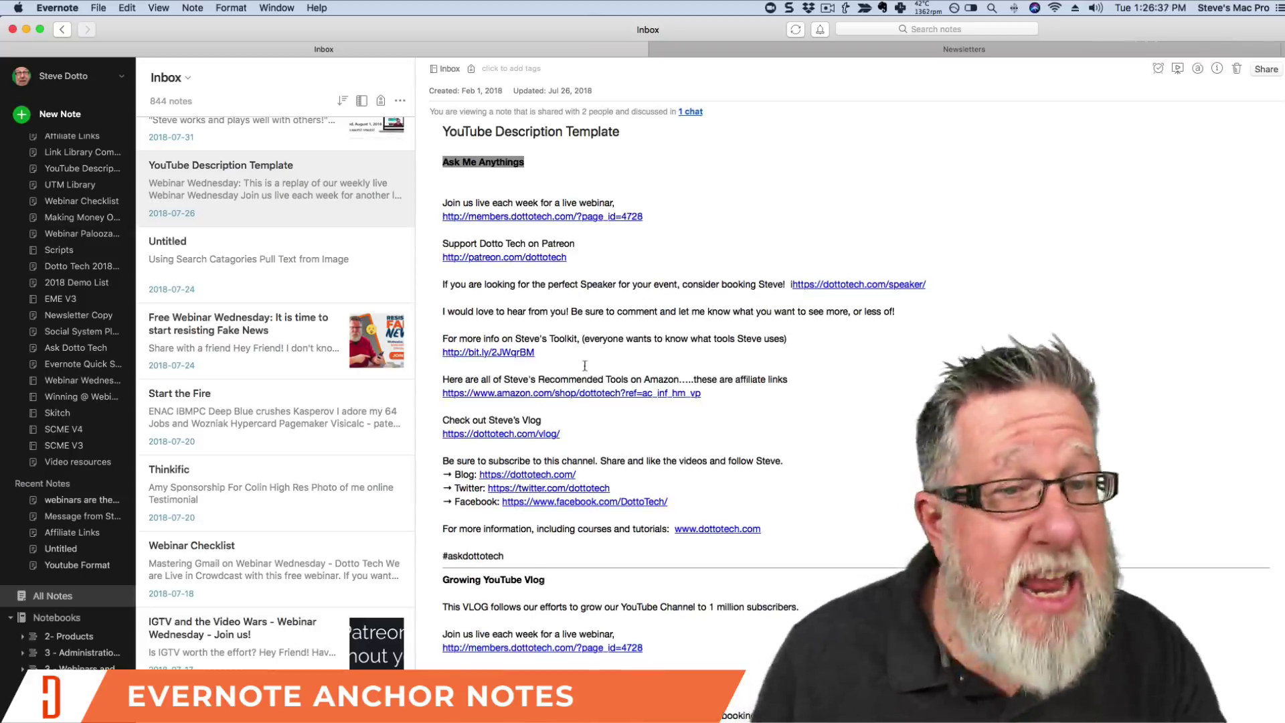
scroll(571, 375, "up", 1)
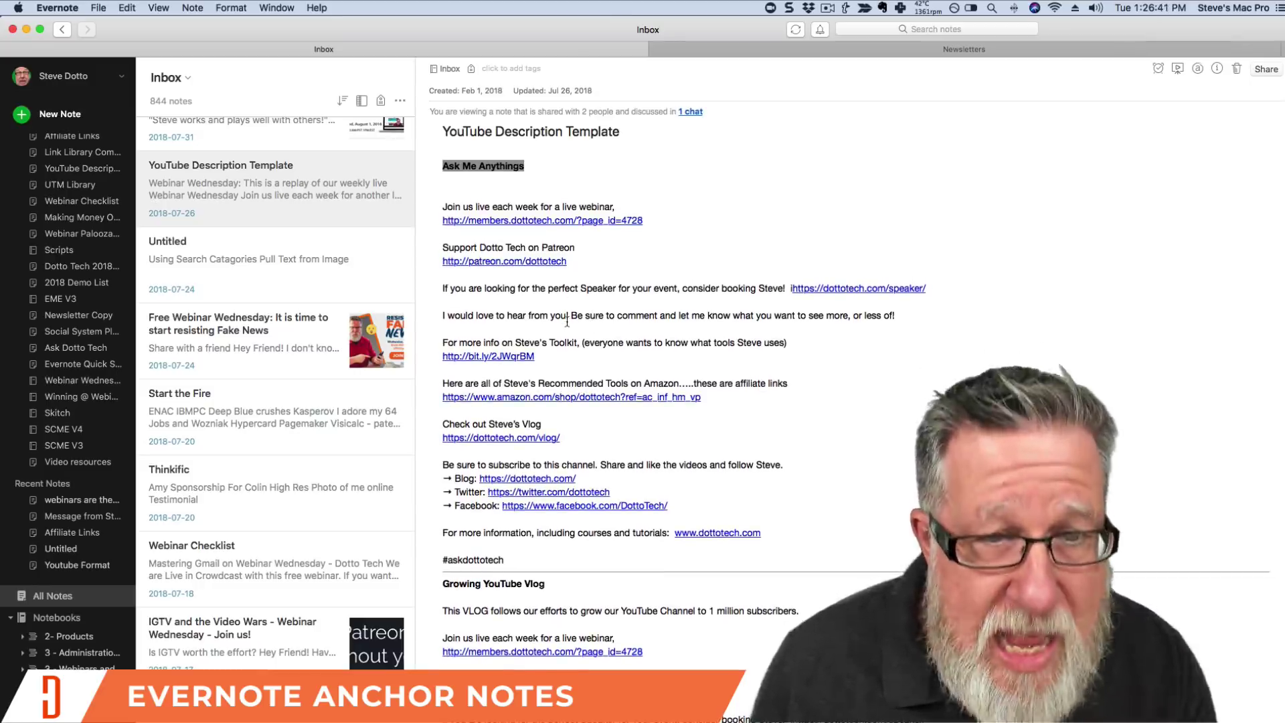
scroll(573, 315, "down", 1)
scroll(572, 316, "up", 1)
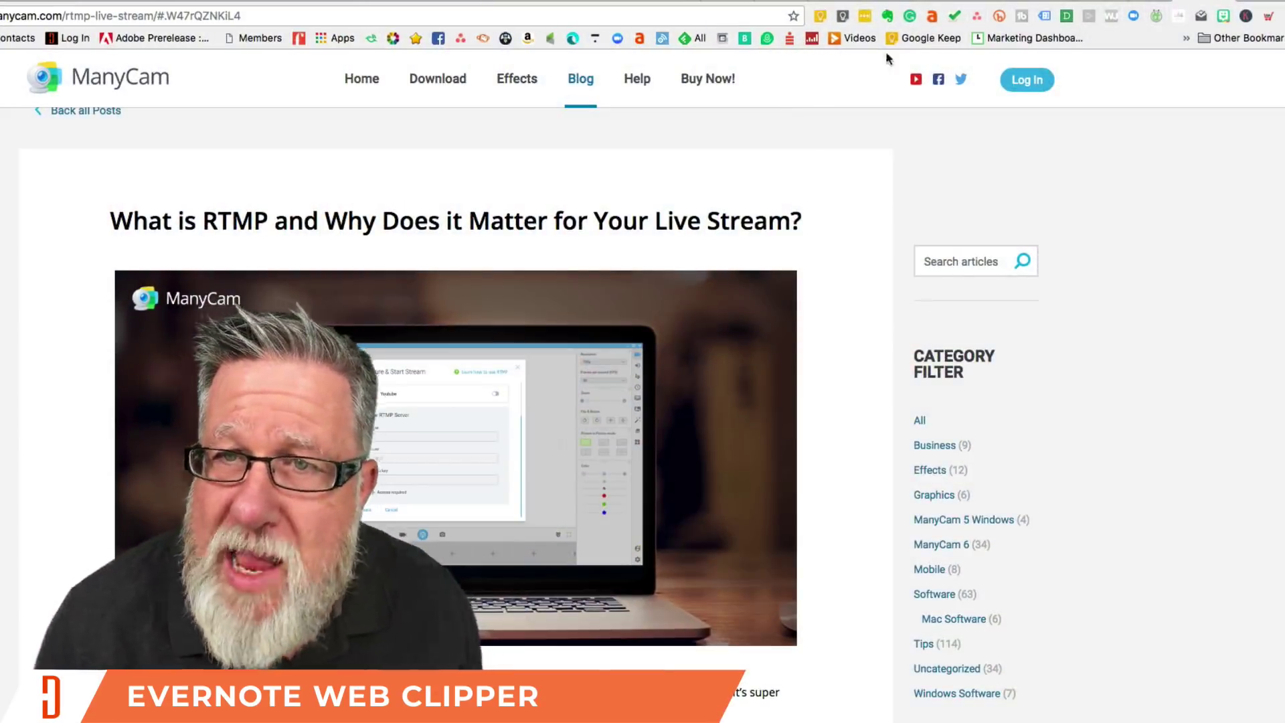
Activate the Evernote Web Clipper on the ManyCam RTMP article and return to its top.
left_click(887, 16)
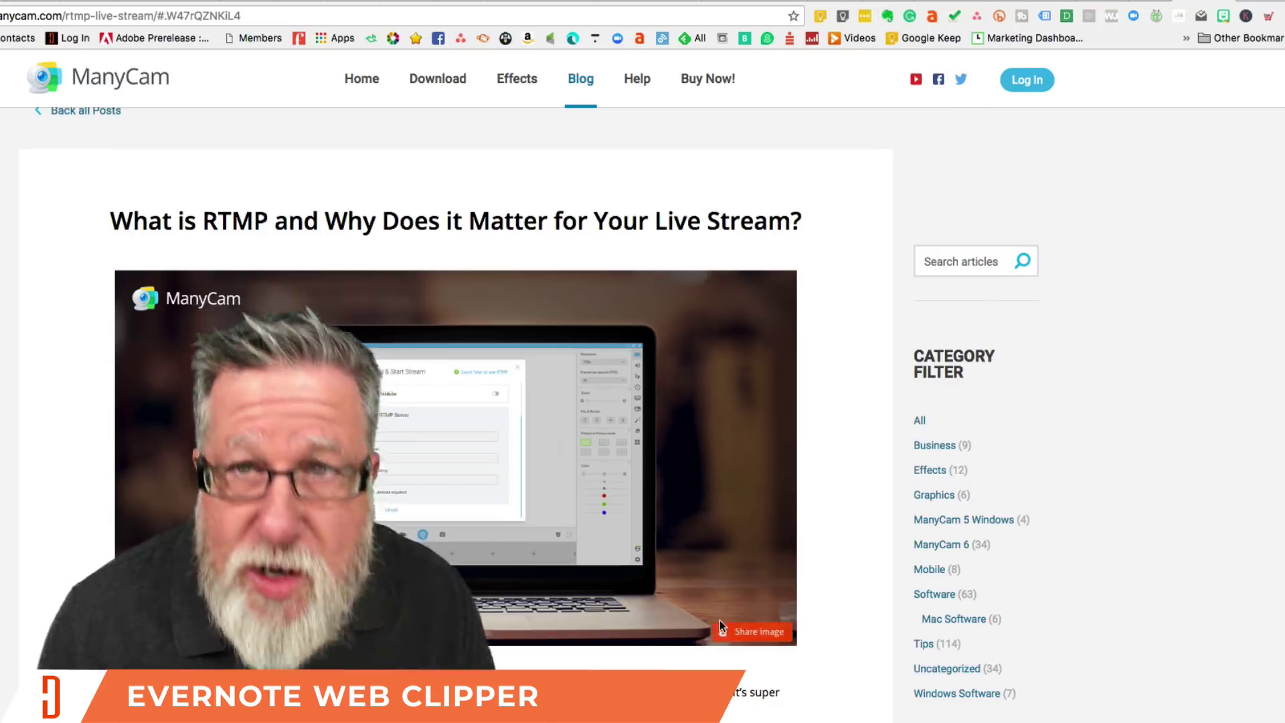
scroll(720, 626, "up", 1)
scroll(720, 625, "up", 2)
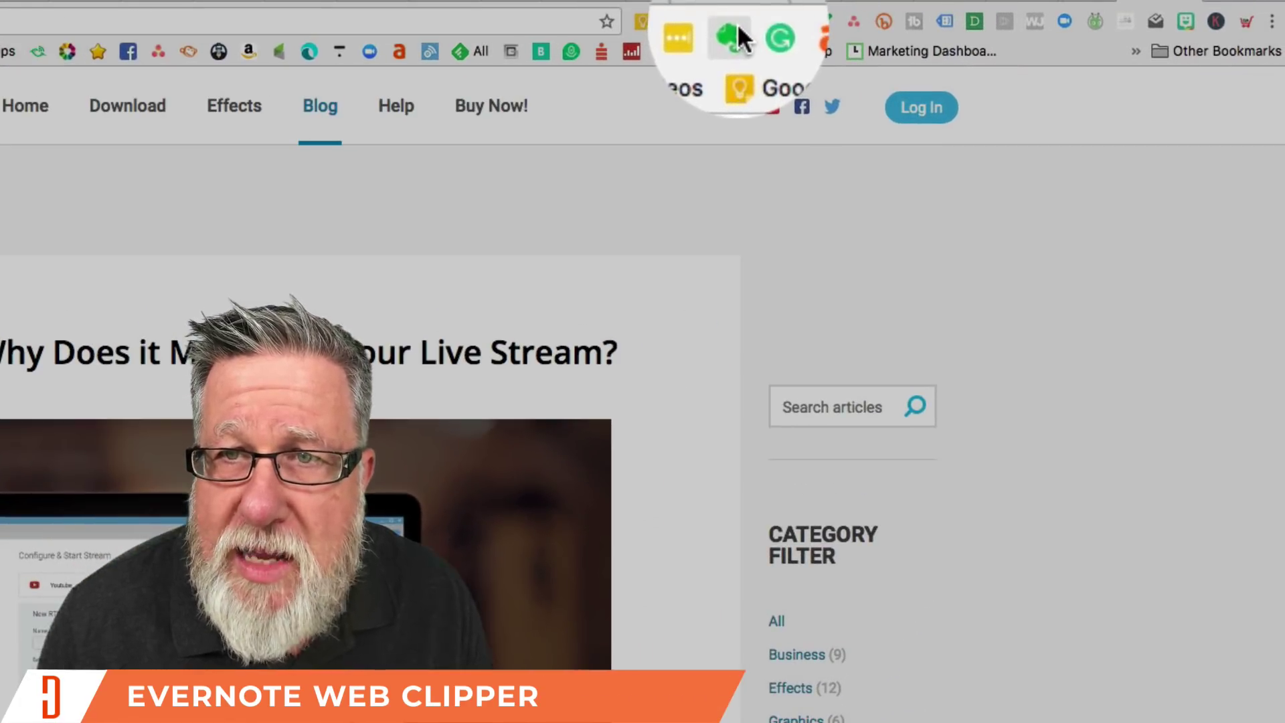
Launch the clipper on the RTMP article and preview the Article and Simplified article formats.
left_click(735, 21)
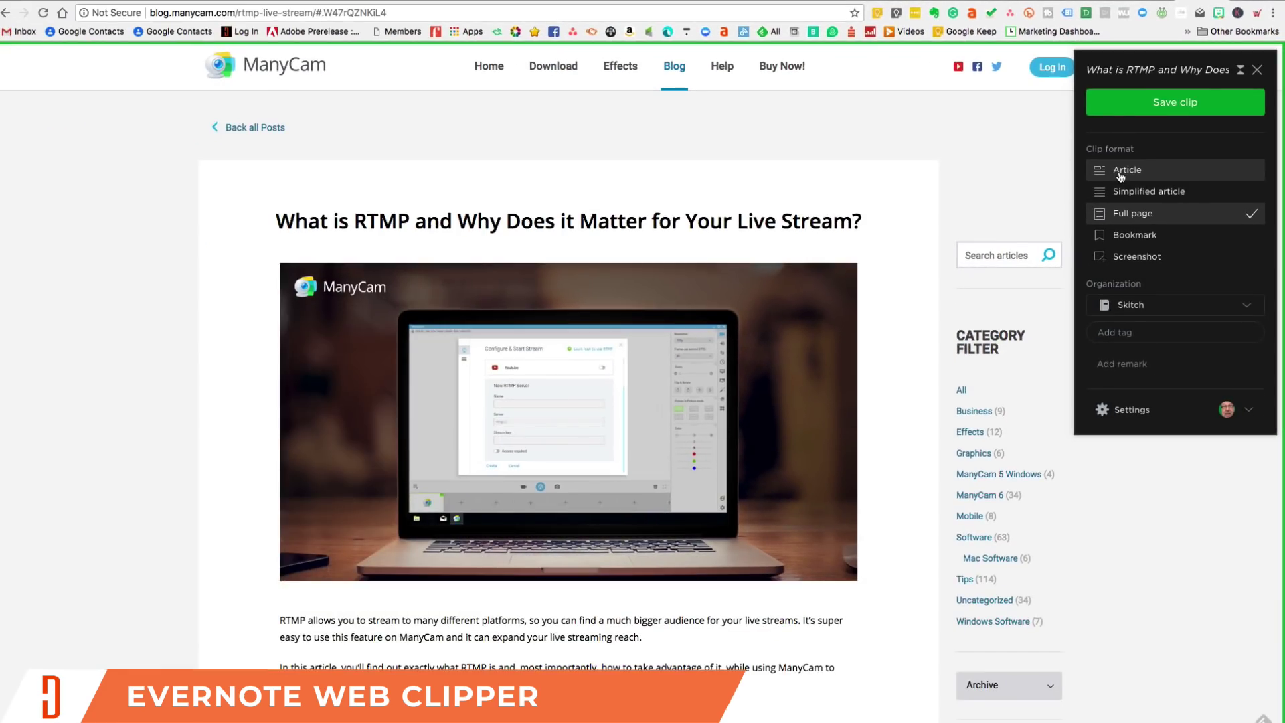
left_click(1026, 179)
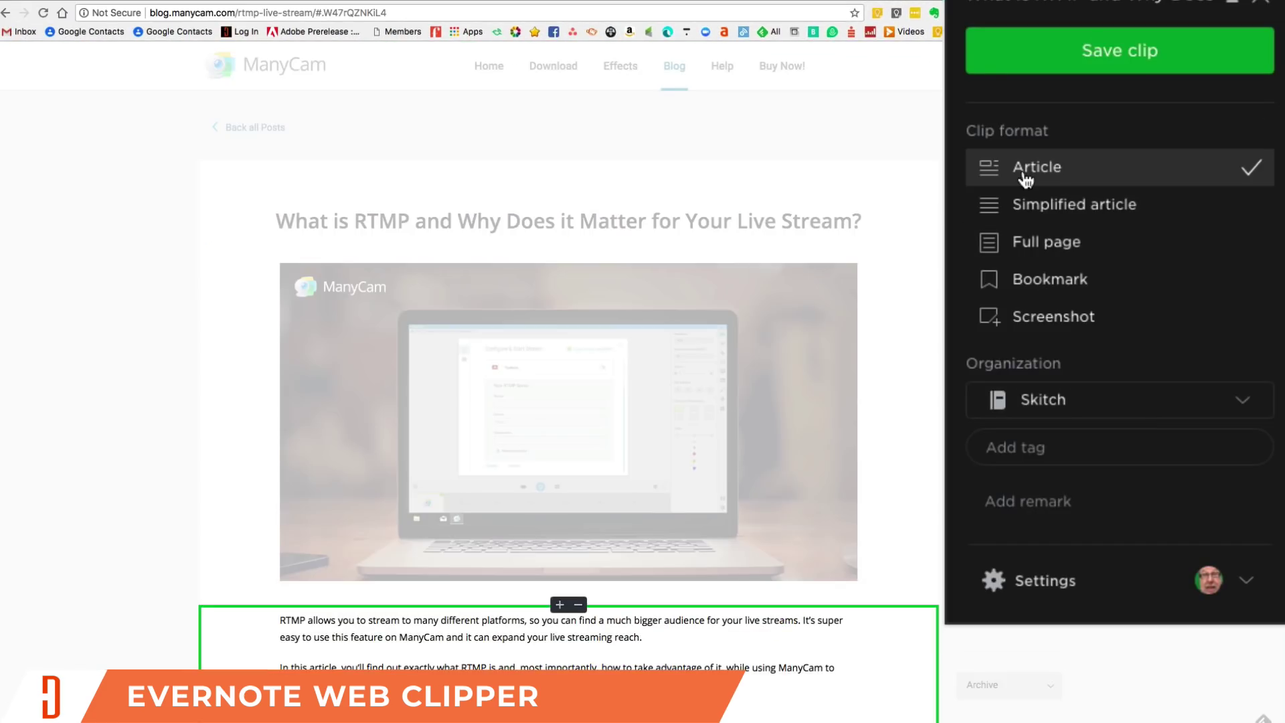
scroll(926, 402, "down", 6)
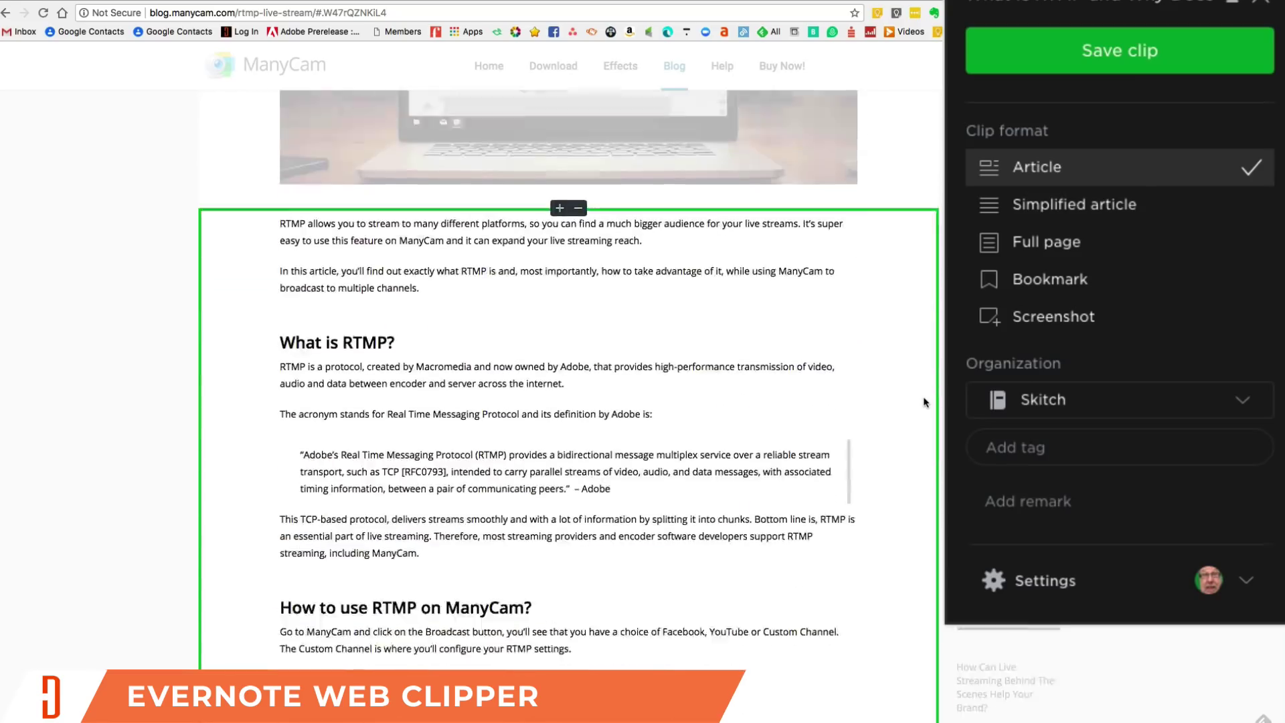
scroll(926, 401, "down", 3)
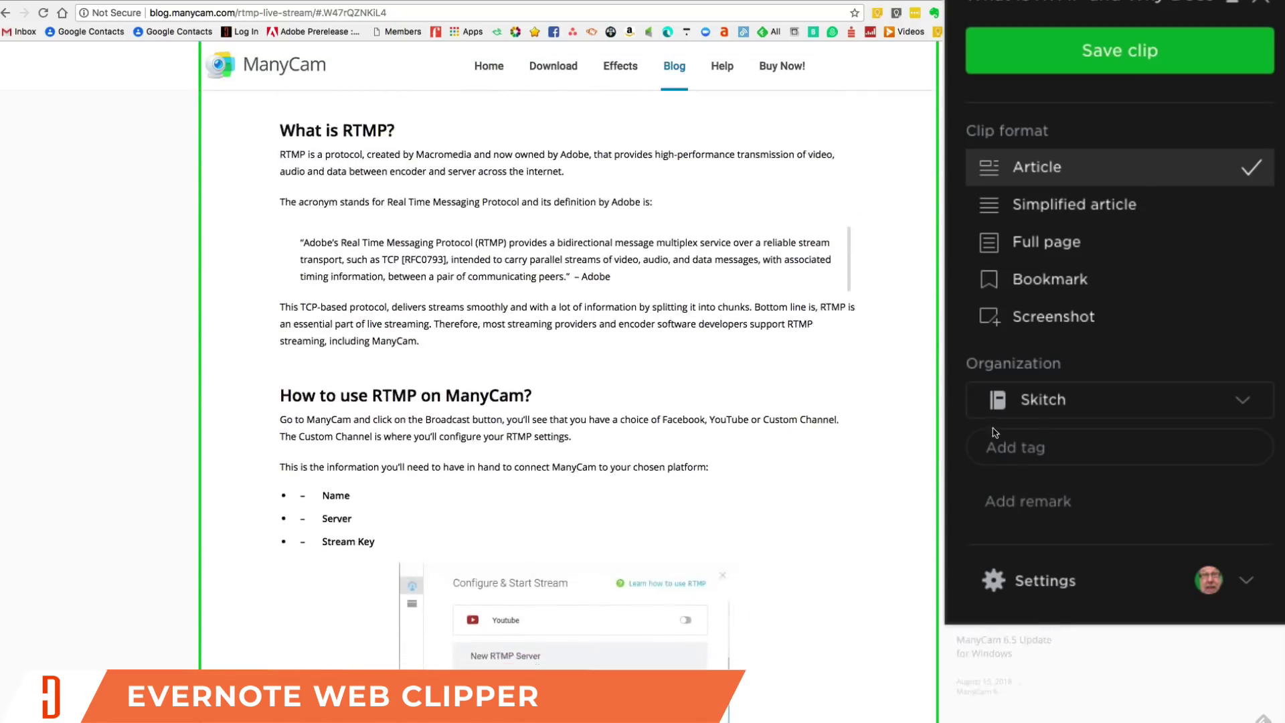
scroll(996, 433, "down", 7)
scroll(996, 432, "up", 4)
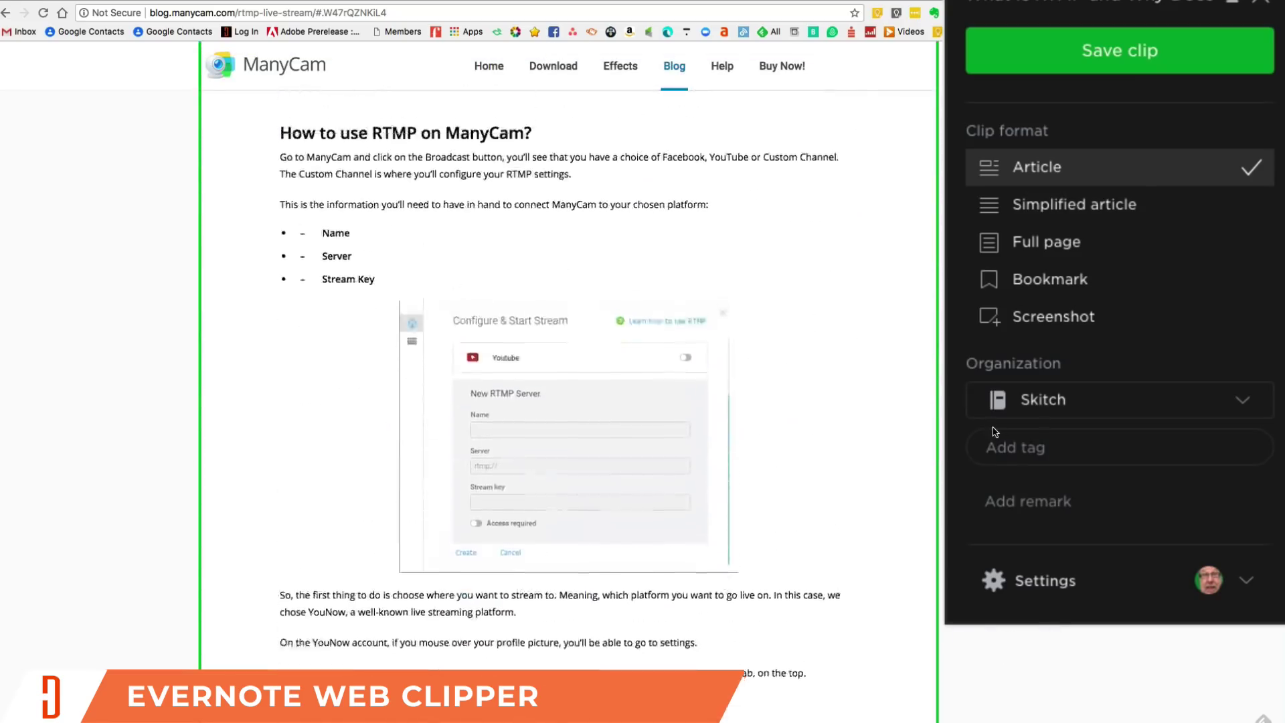
scroll(995, 432, "up", 9)
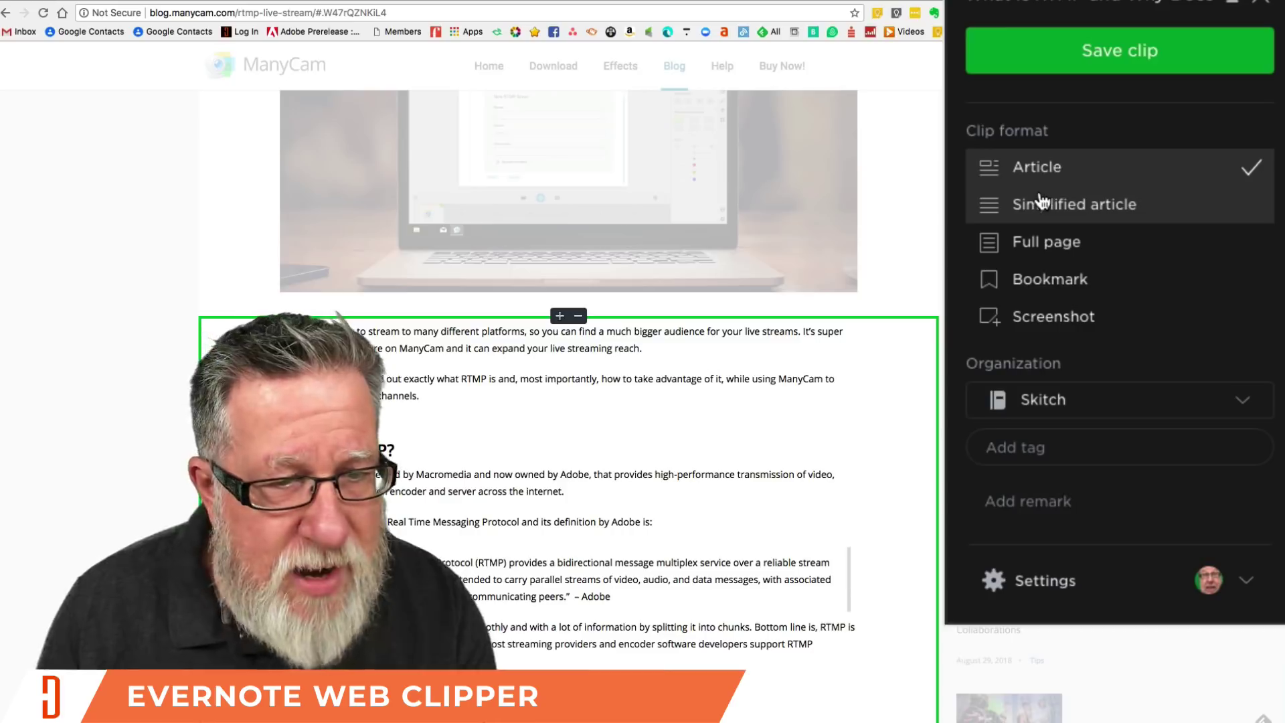
left_click(1041, 200)
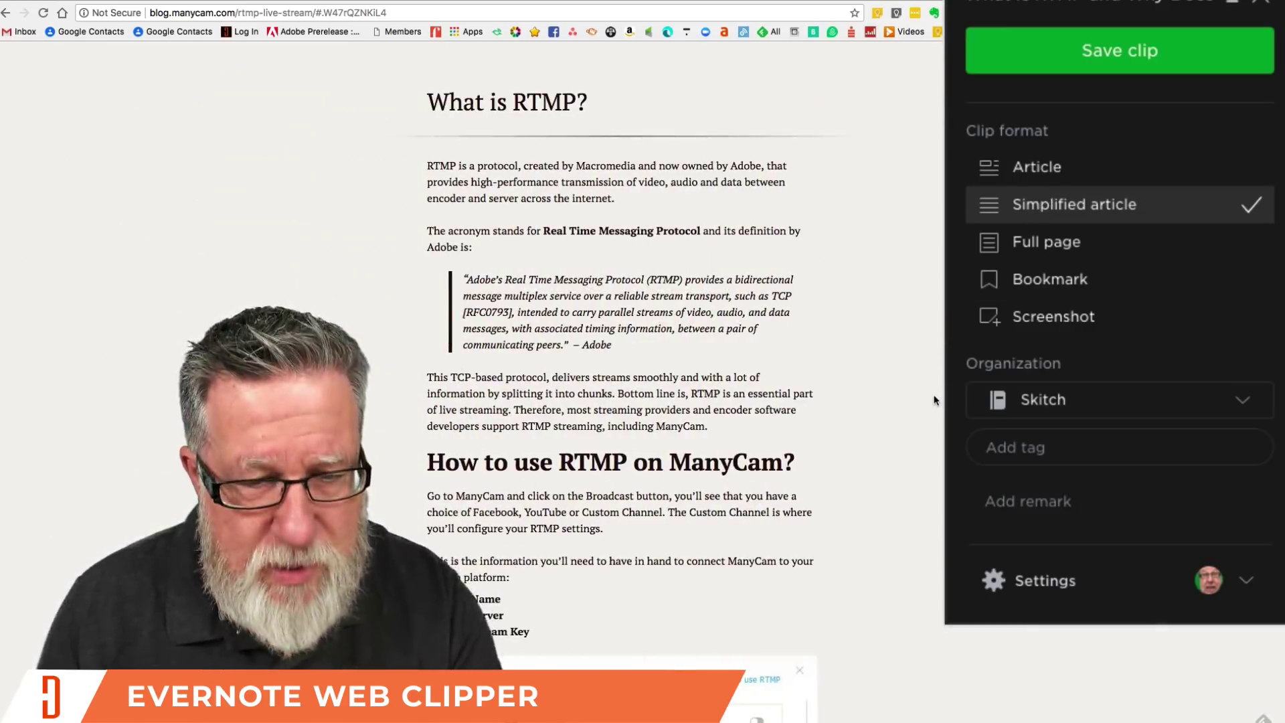
scroll(935, 400, "down", 15)
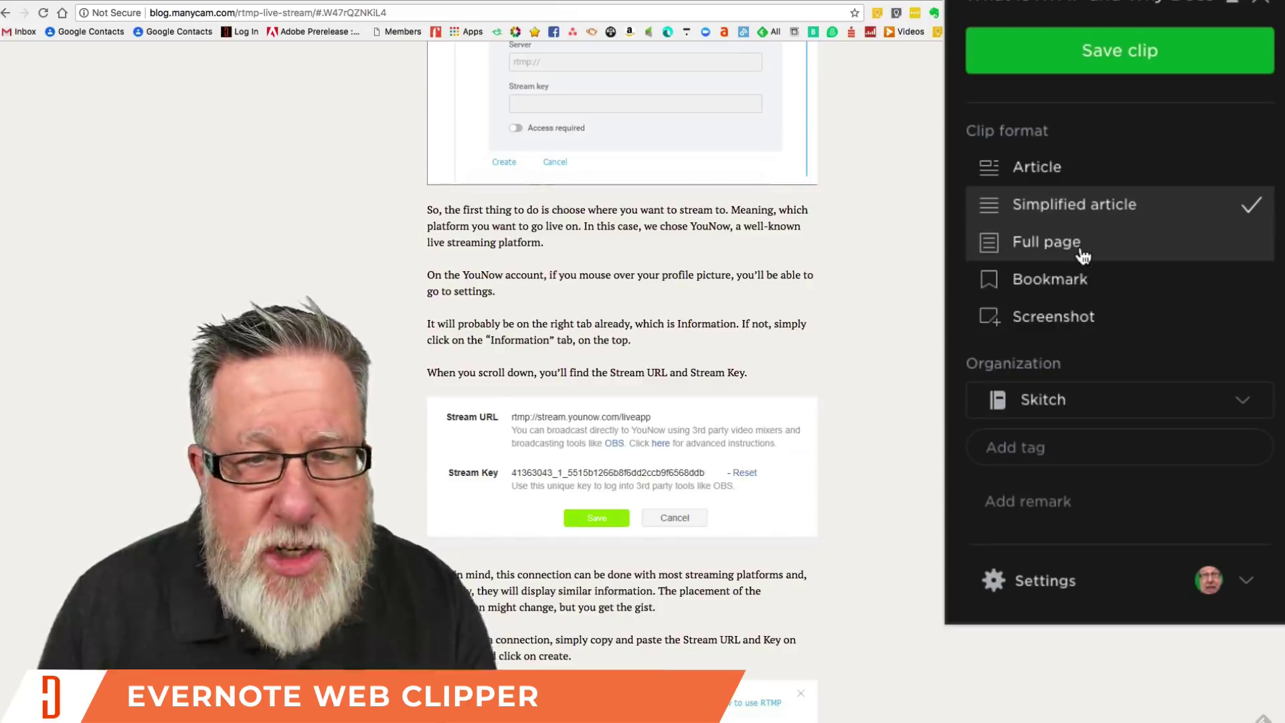
Preview the Full page and Bookmark formats, then switch back to Article.
left_click(1082, 247)
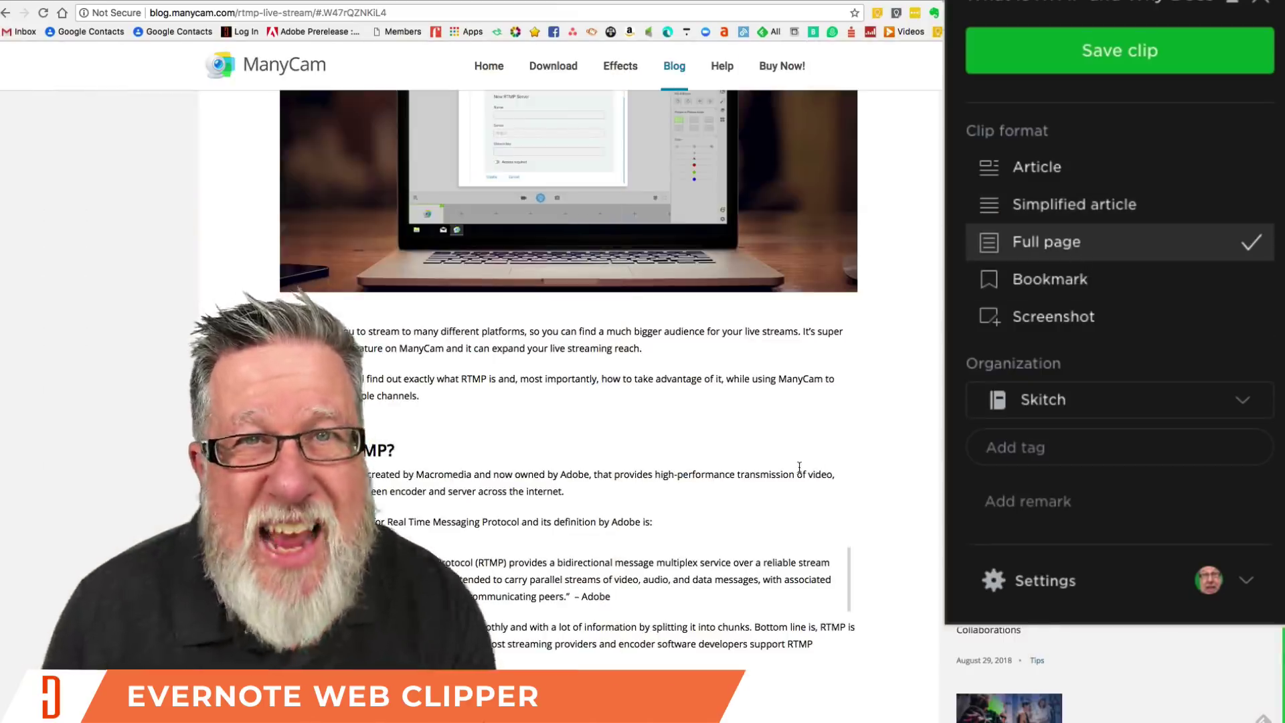
scroll(799, 467, "down", 2)
scroll(799, 471, "down", 20)
scroll(800, 472, "down", 20)
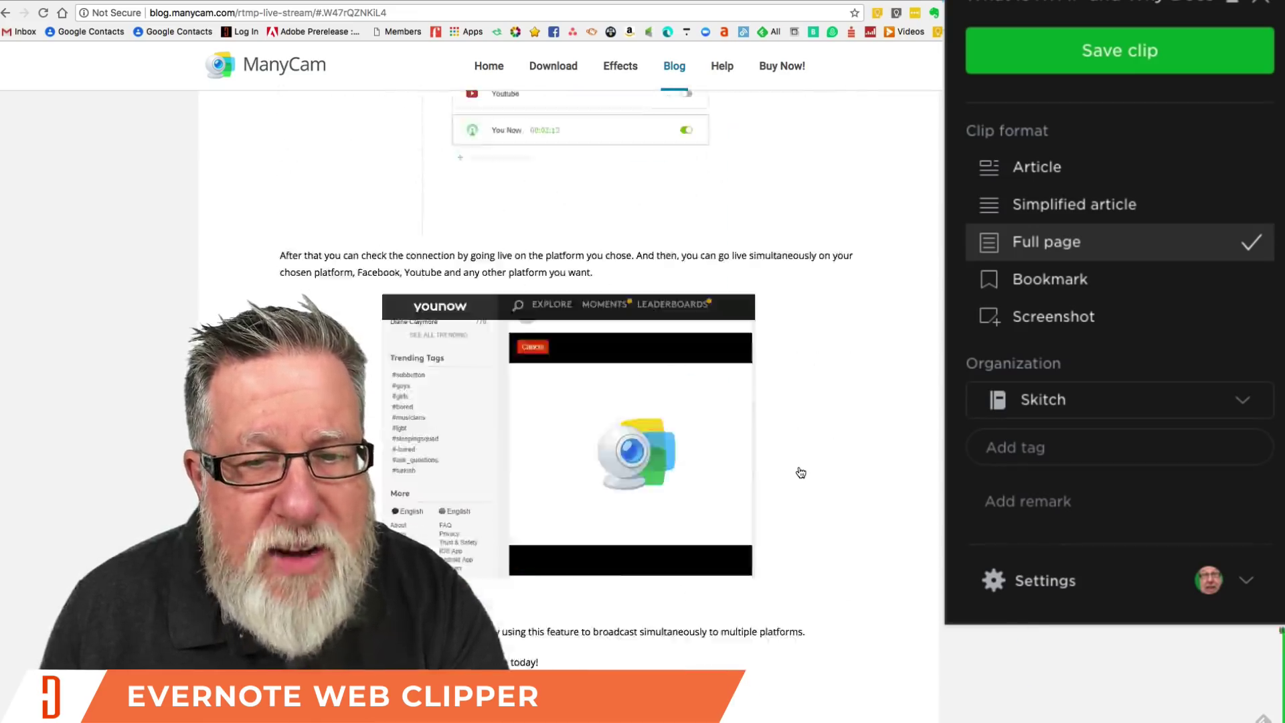
scroll(799, 471, "up", 20)
scroll(799, 474, "up", 5)
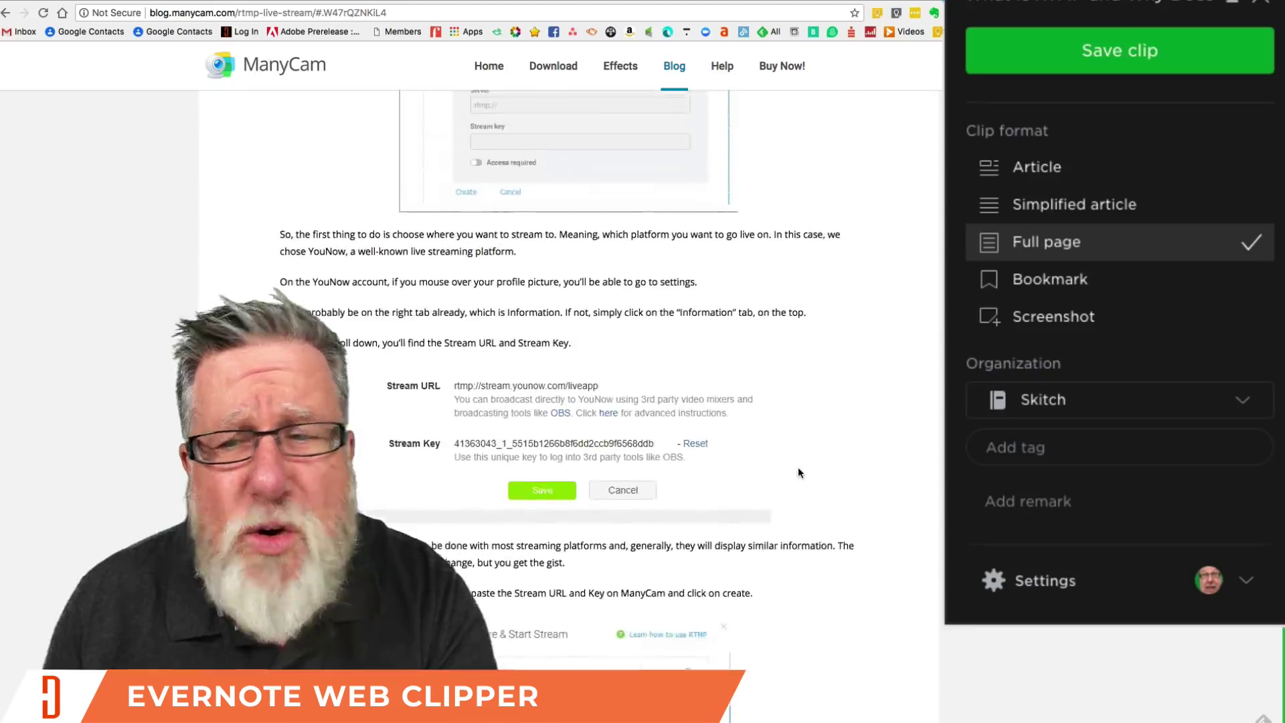
scroll(801, 473, "up", 15)
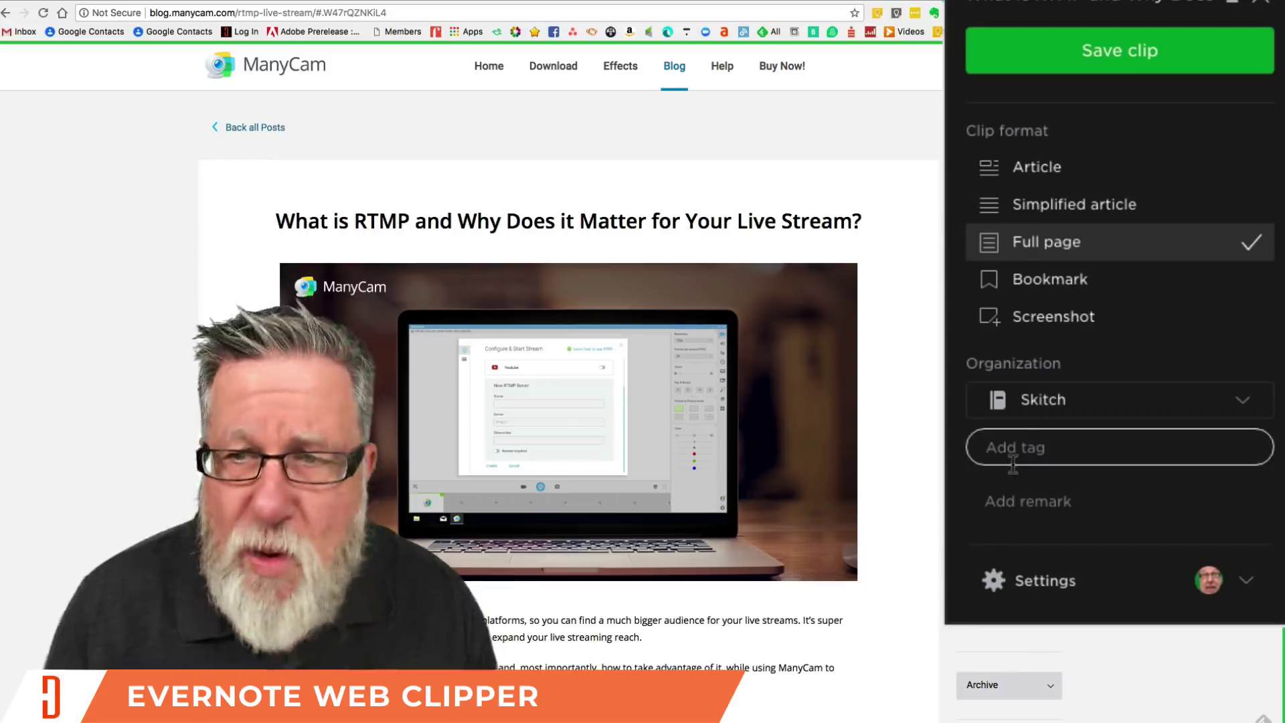
left_click(1029, 288)
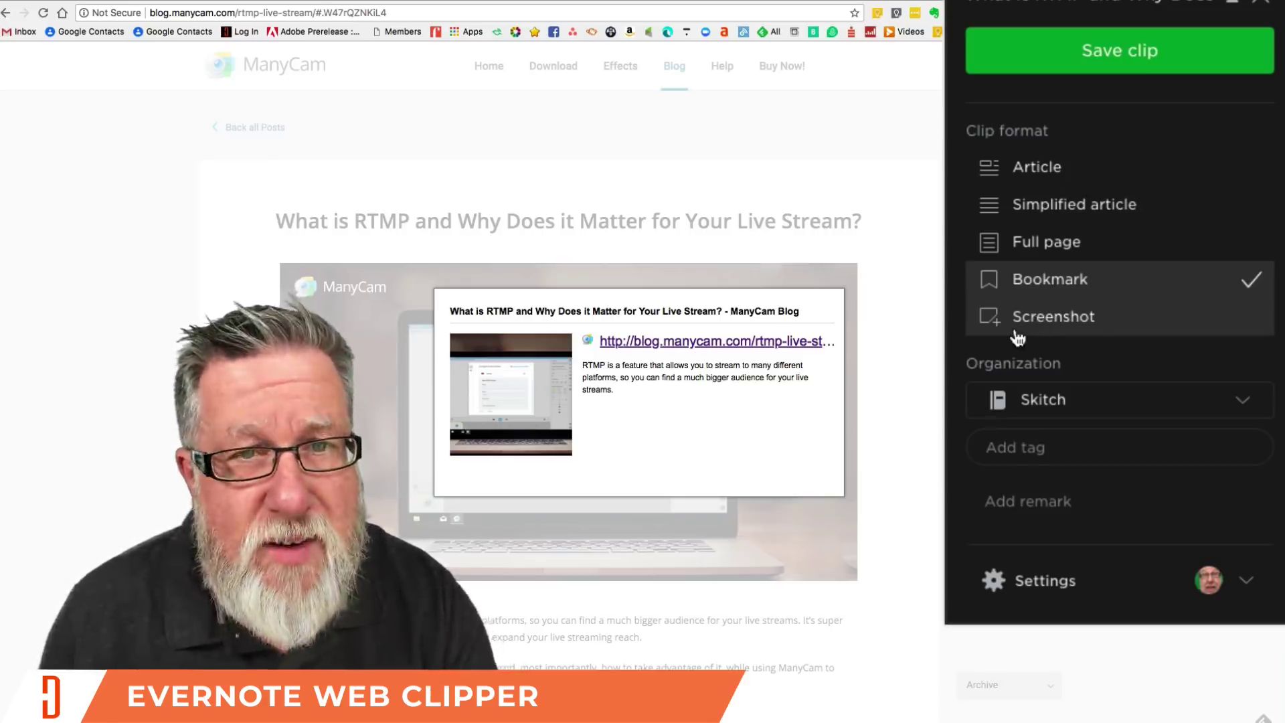
left_click(1024, 173)
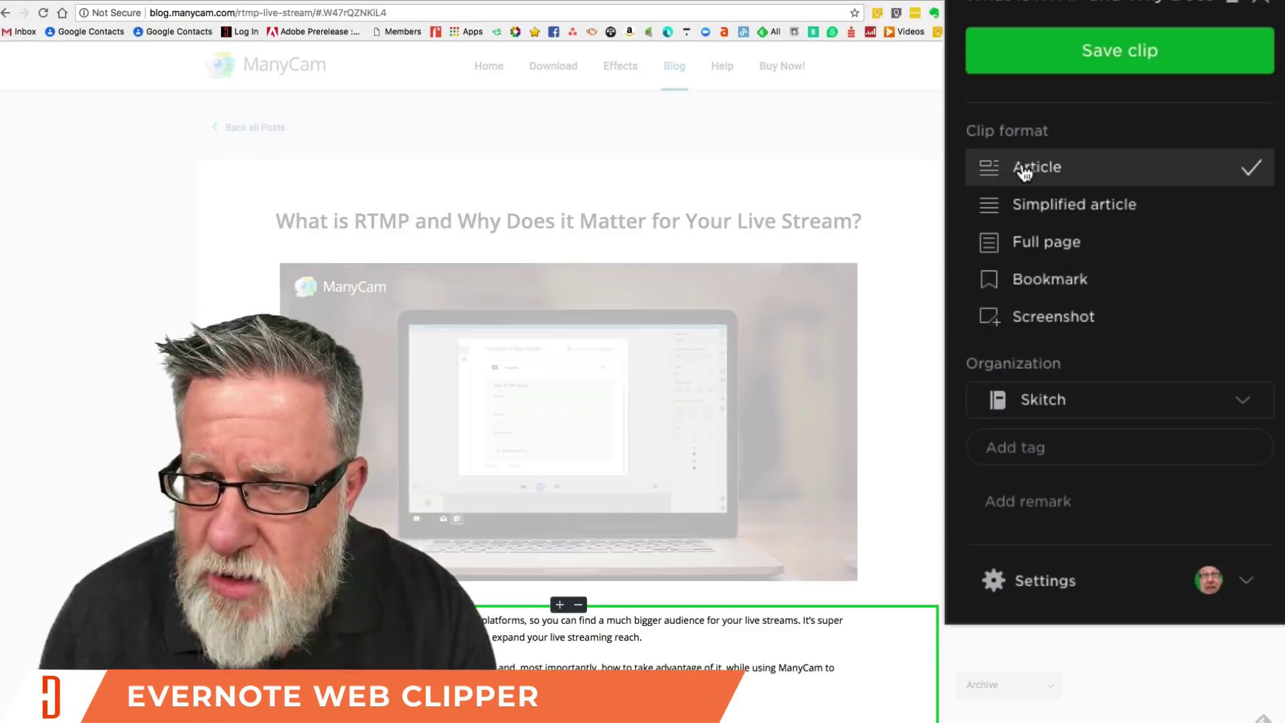
Set the clip to Full page and file it in the Demos & Ideas notebook.
left_click(1056, 244)
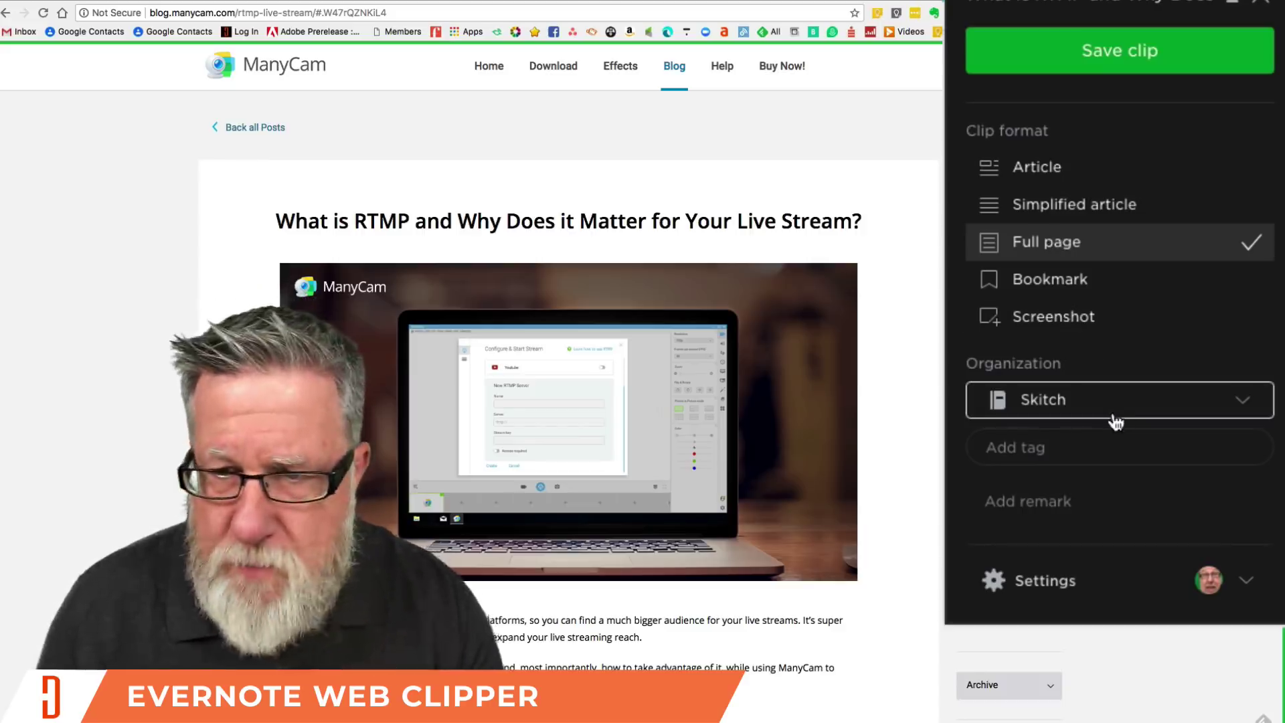
left_click(1240, 405)
scroll(1121, 536, "down", 2)
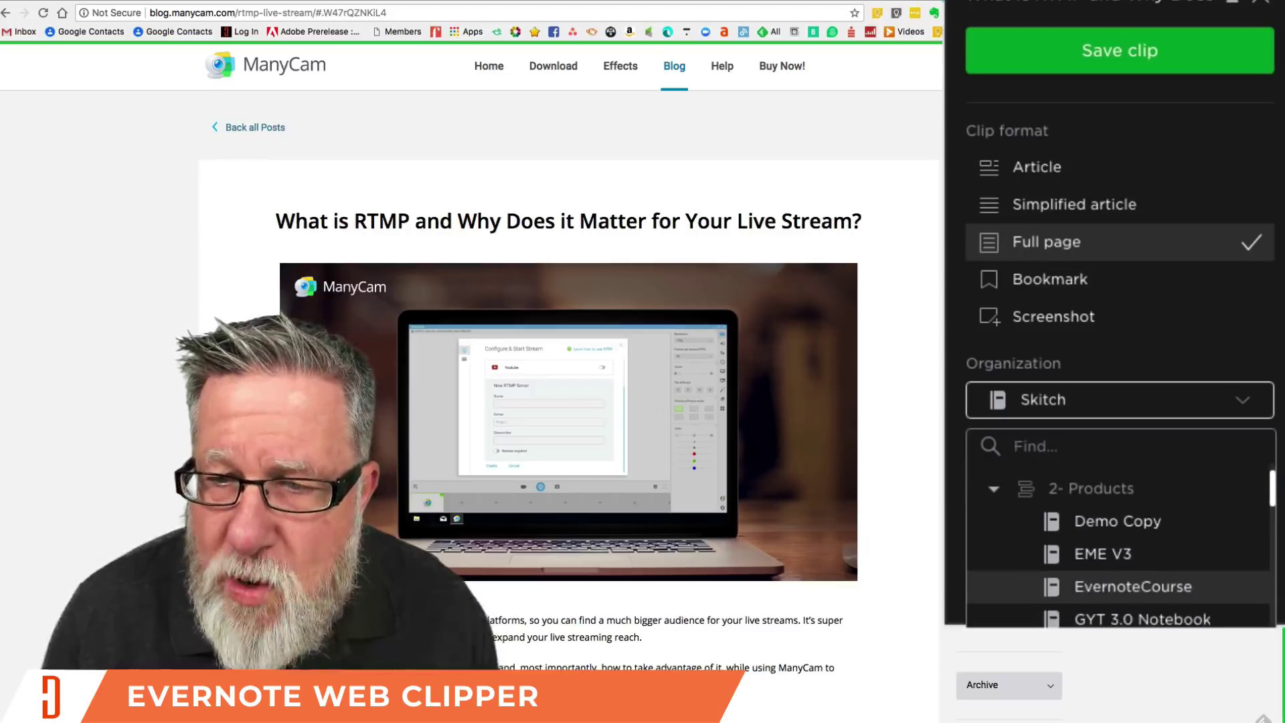
scroll(1118, 545, "down", 3)
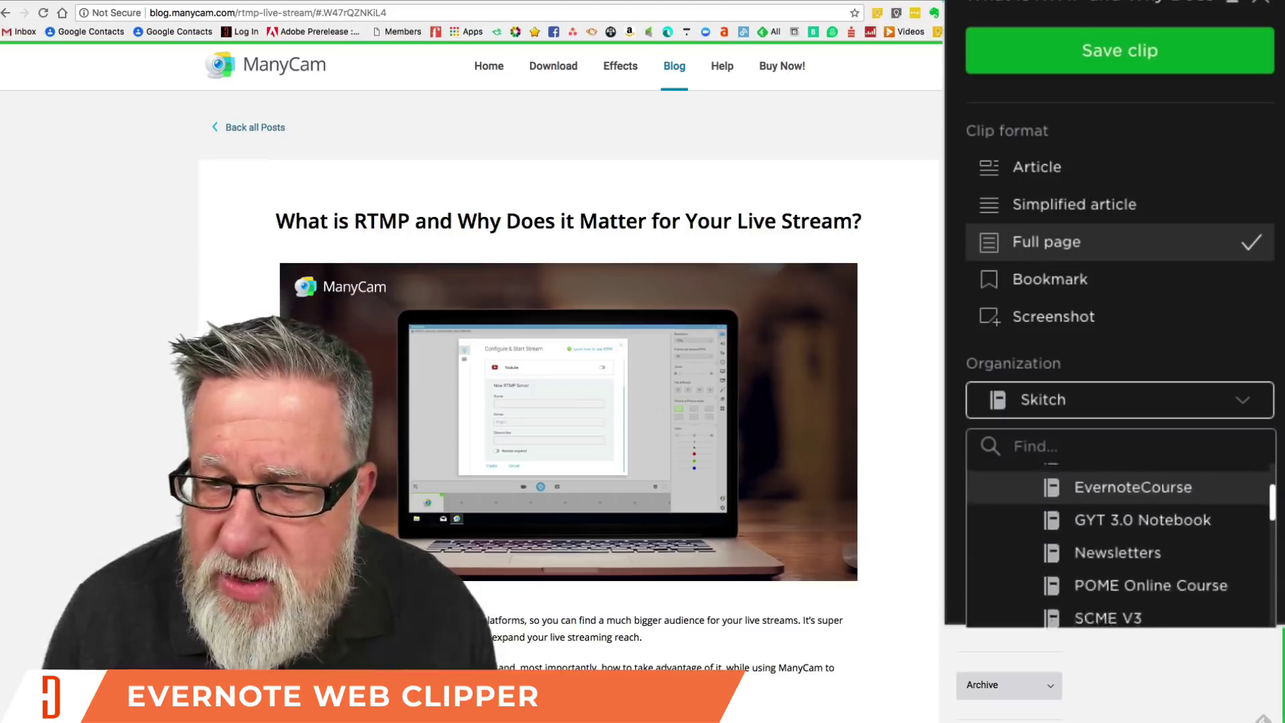
scroll(1118, 545, "down", 5)
scroll(1117, 546, "down", 5)
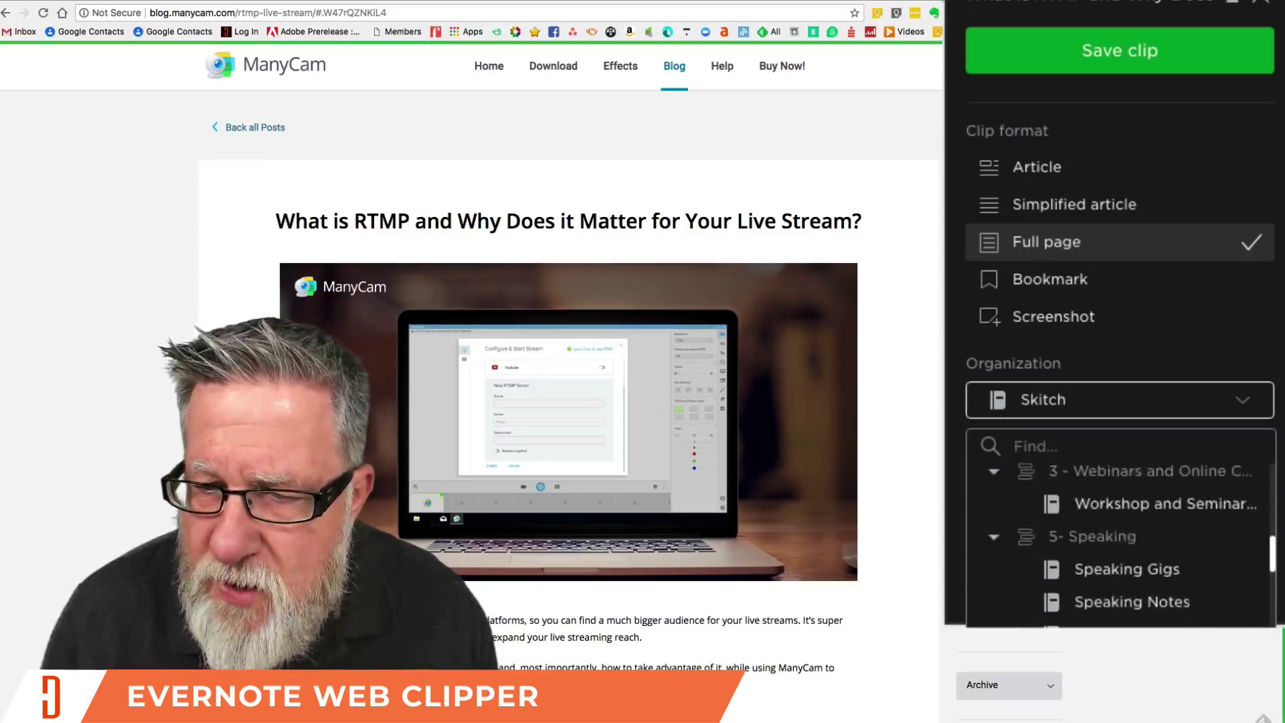
scroll(1118, 545, "down", 2)
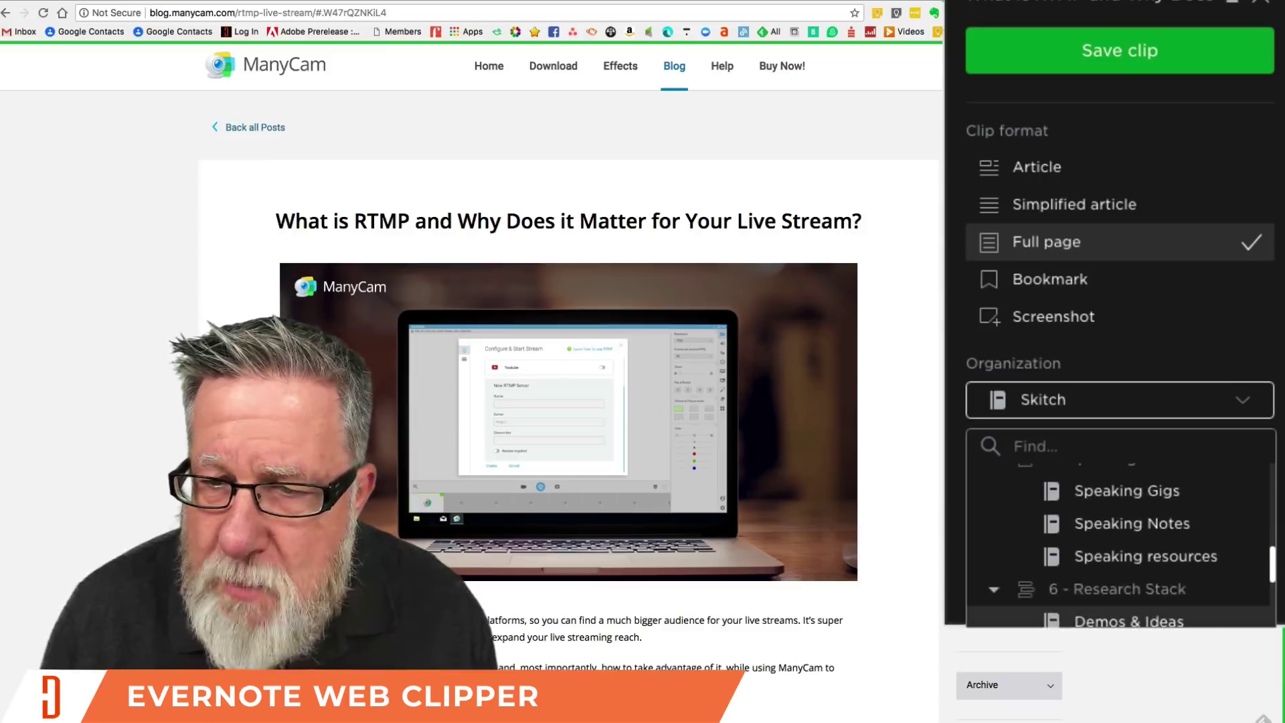
scroll(1107, 631, "down", 1)
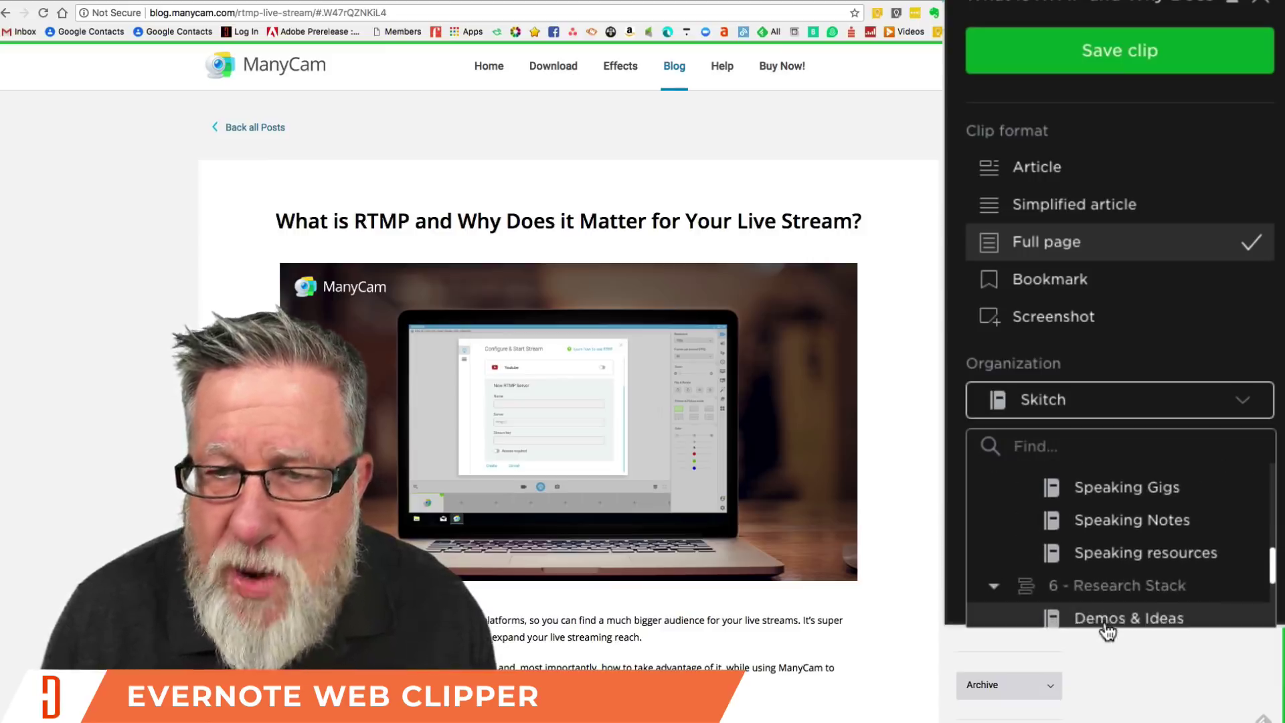
left_click(1107, 619)
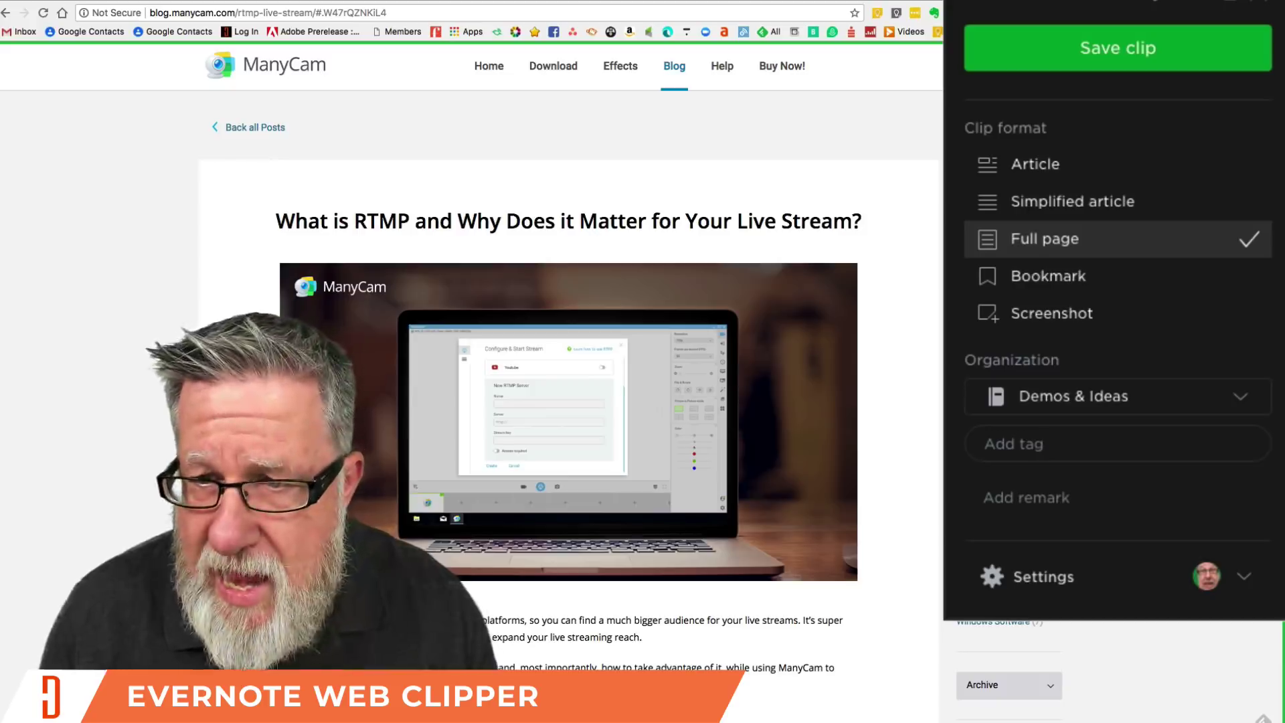
Tag the clip .Webinars.
left_click(1027, 442)
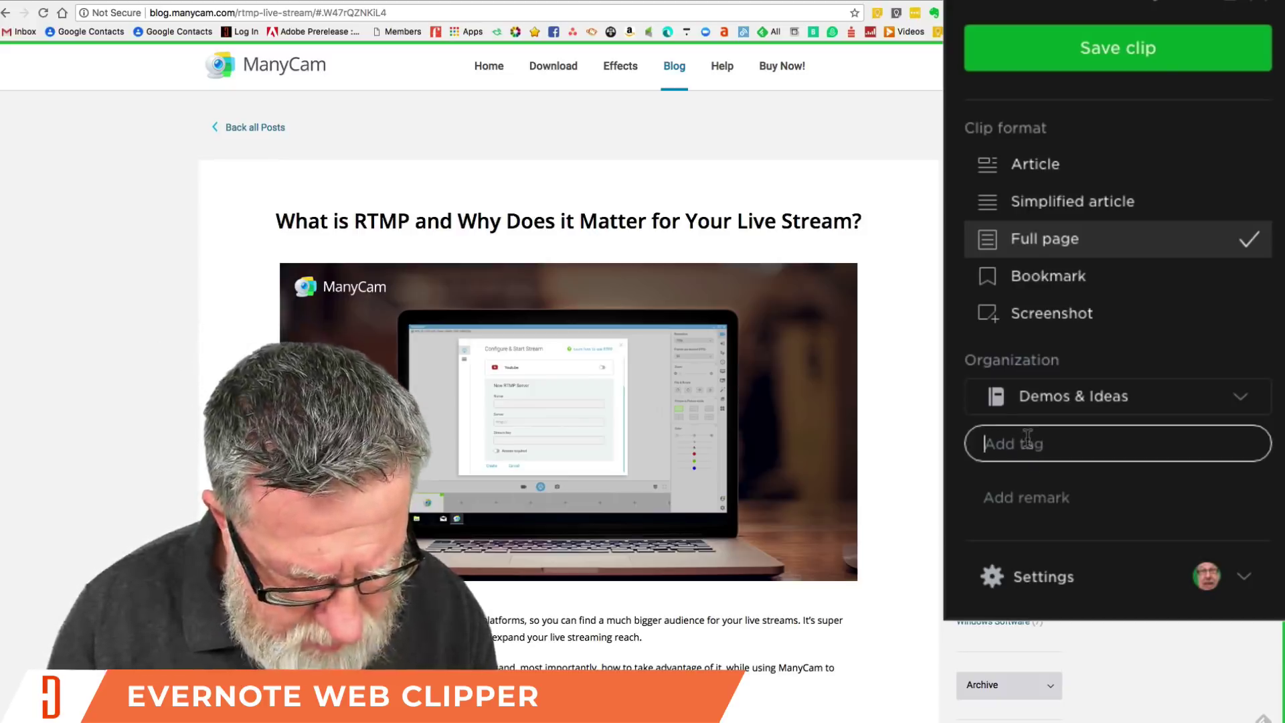
type("w")
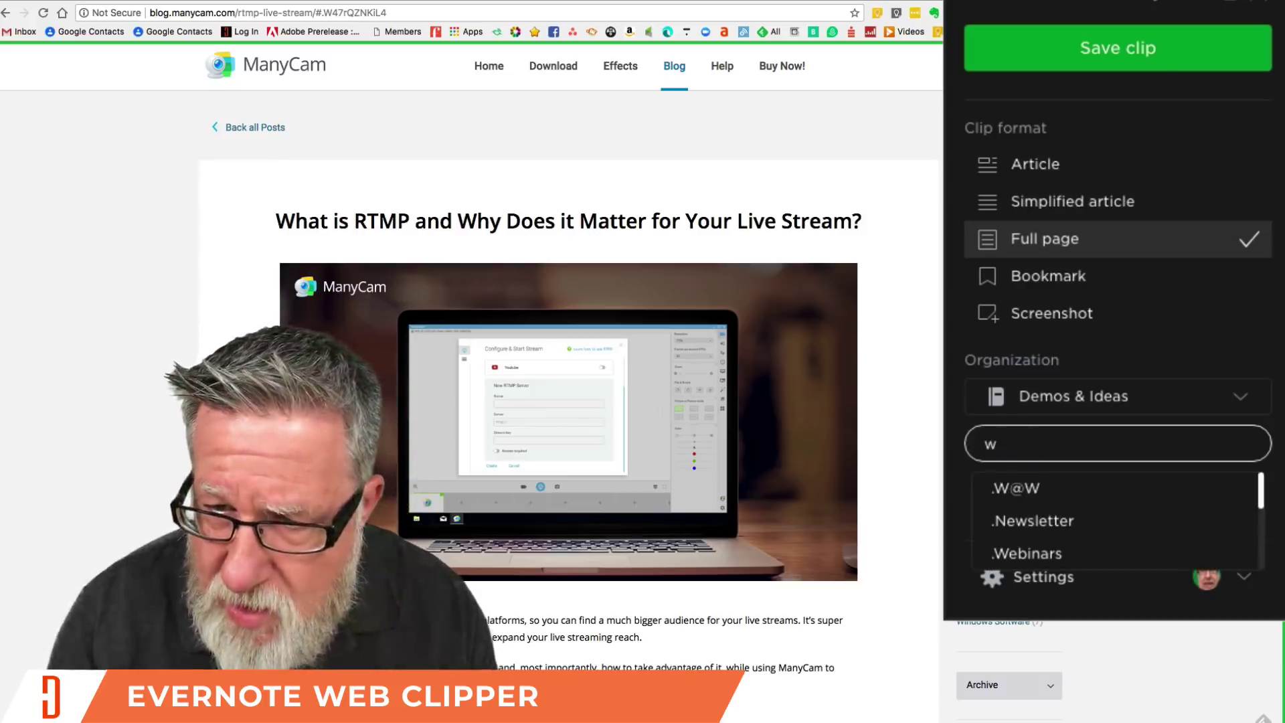
left_click(1038, 555)
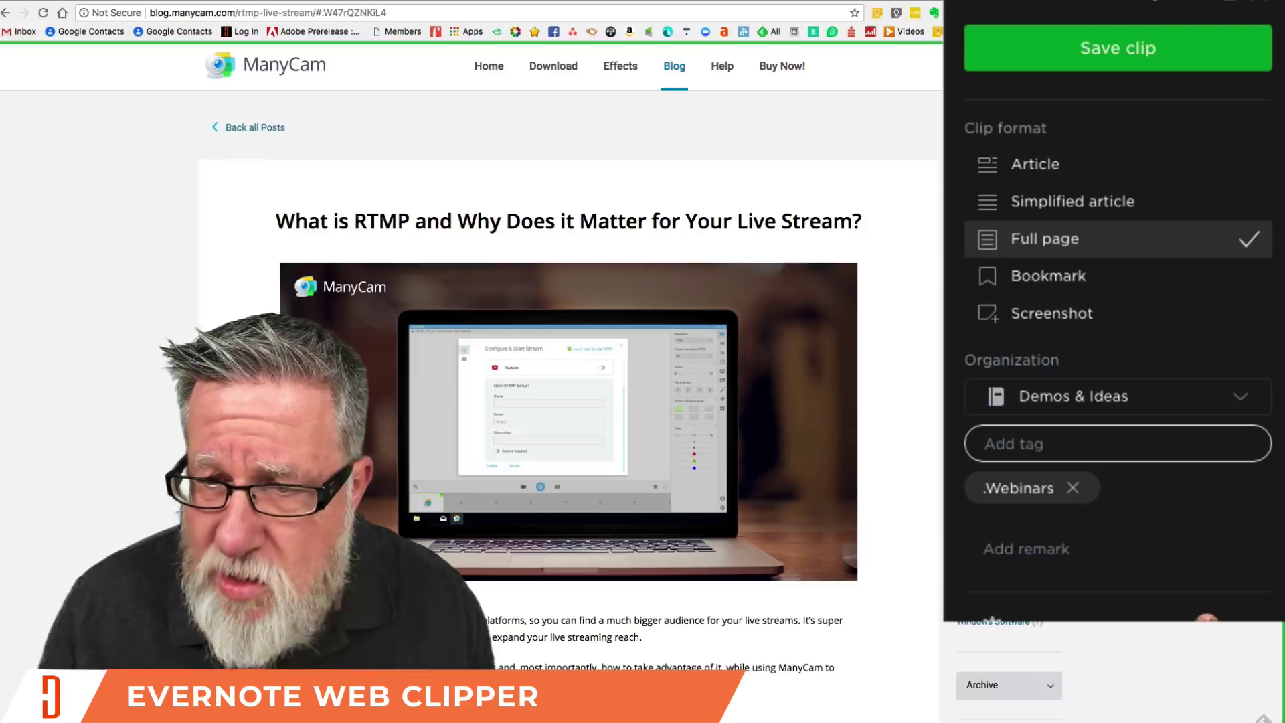
Save the RTMP article clip and view it on the Evernote website.
left_click(1116, 55)
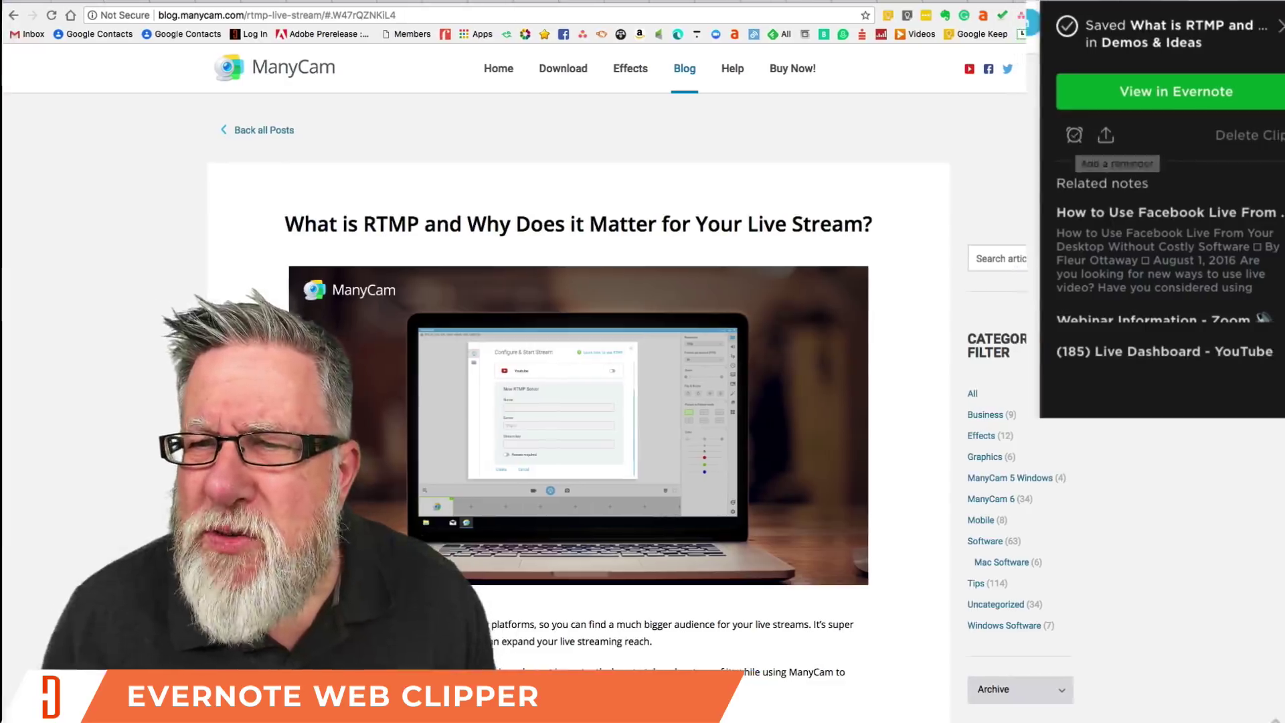
left_click(1142, 98)
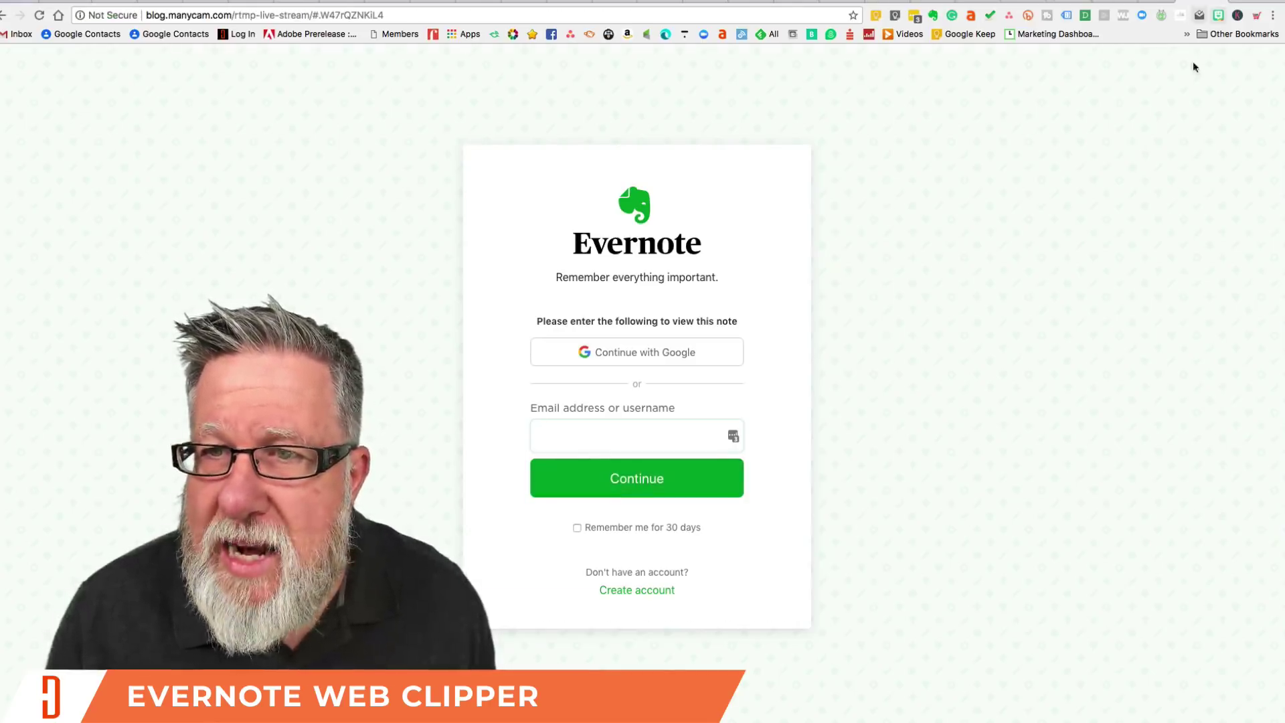
Return to the article tab, then open the 'What is RTMP…' note from All Notes and scroll through it.
key("ctrl+w")
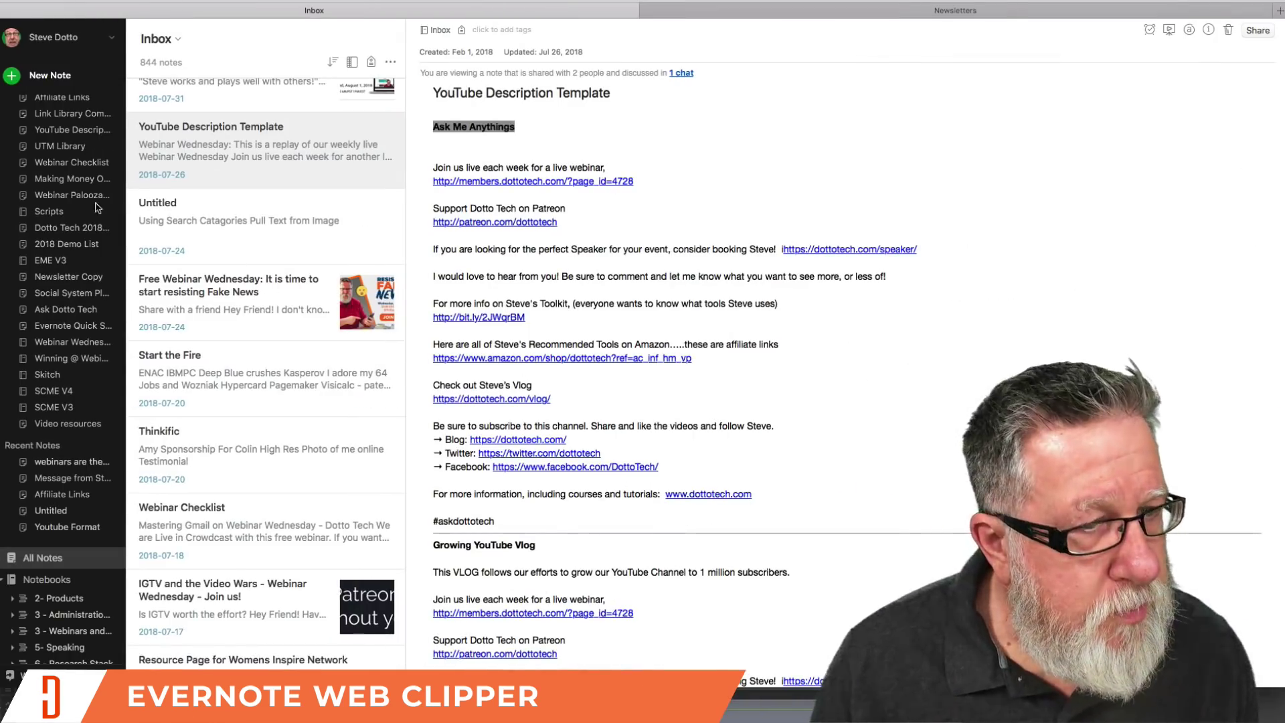
left_click(48, 558)
scroll(231, 388, "up", 10)
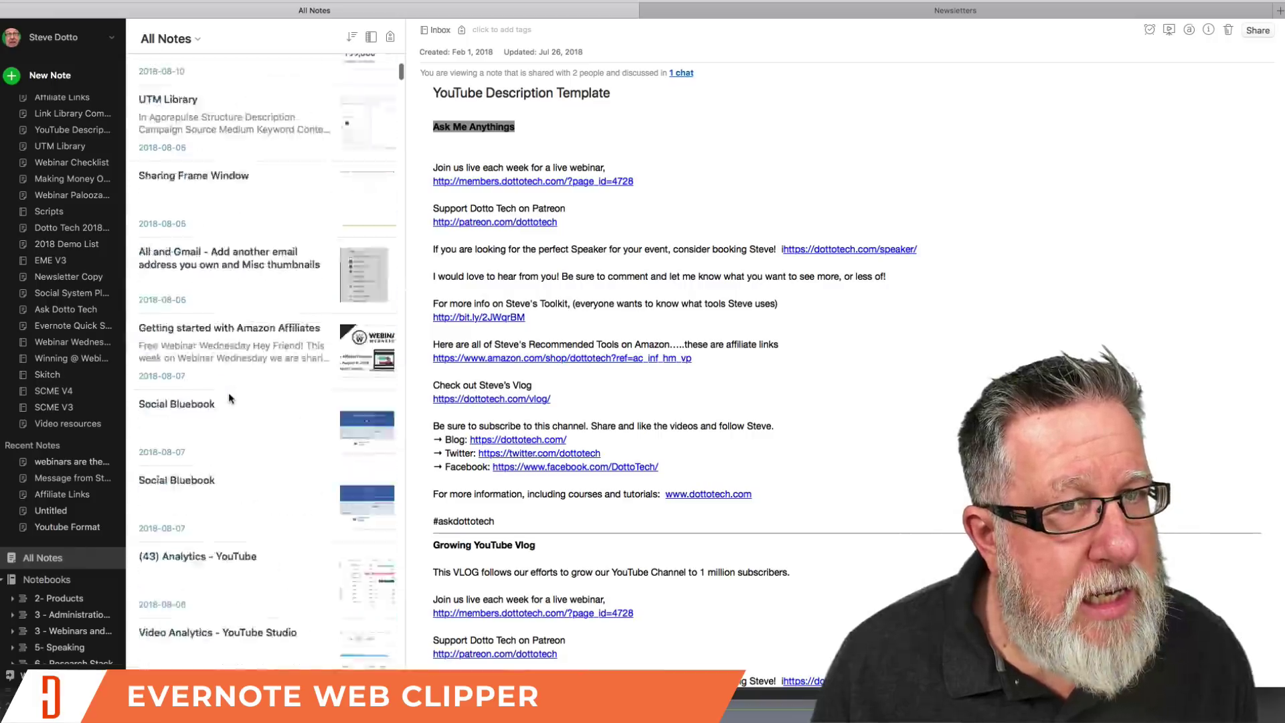
scroll(229, 398, "up", 10)
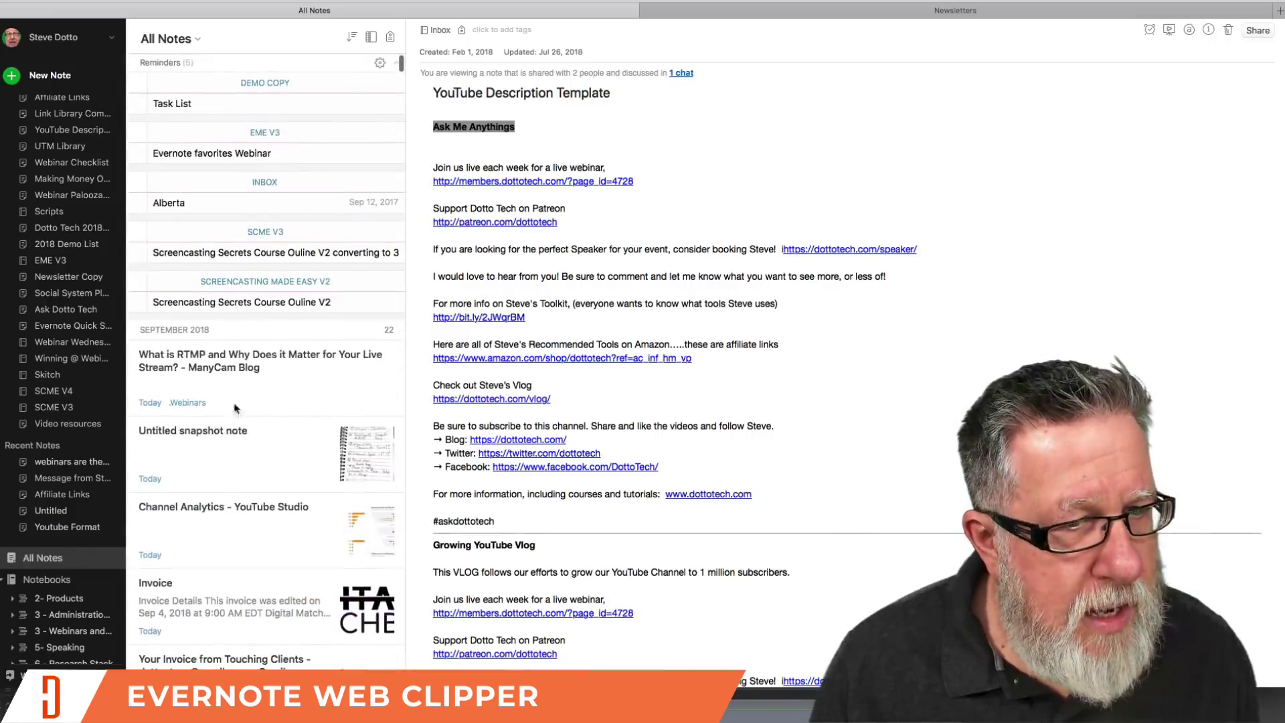
left_click(252, 375)
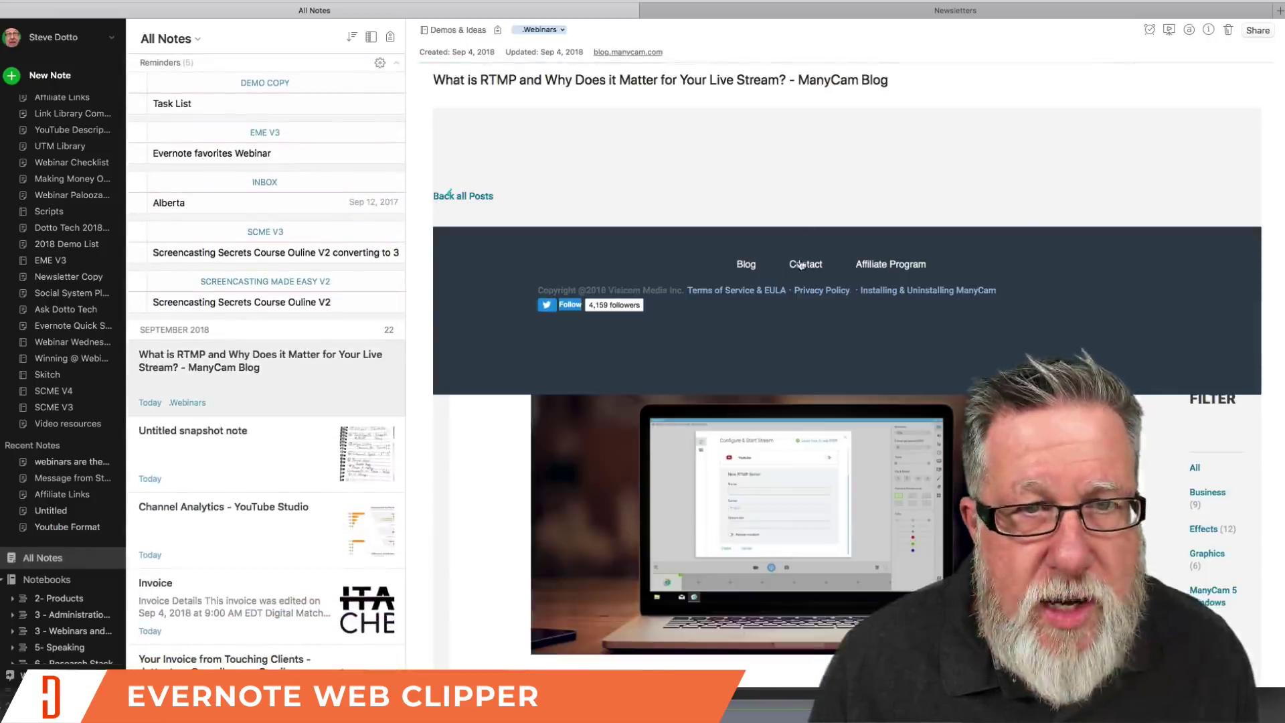
scroll(800, 266, "down", 5)
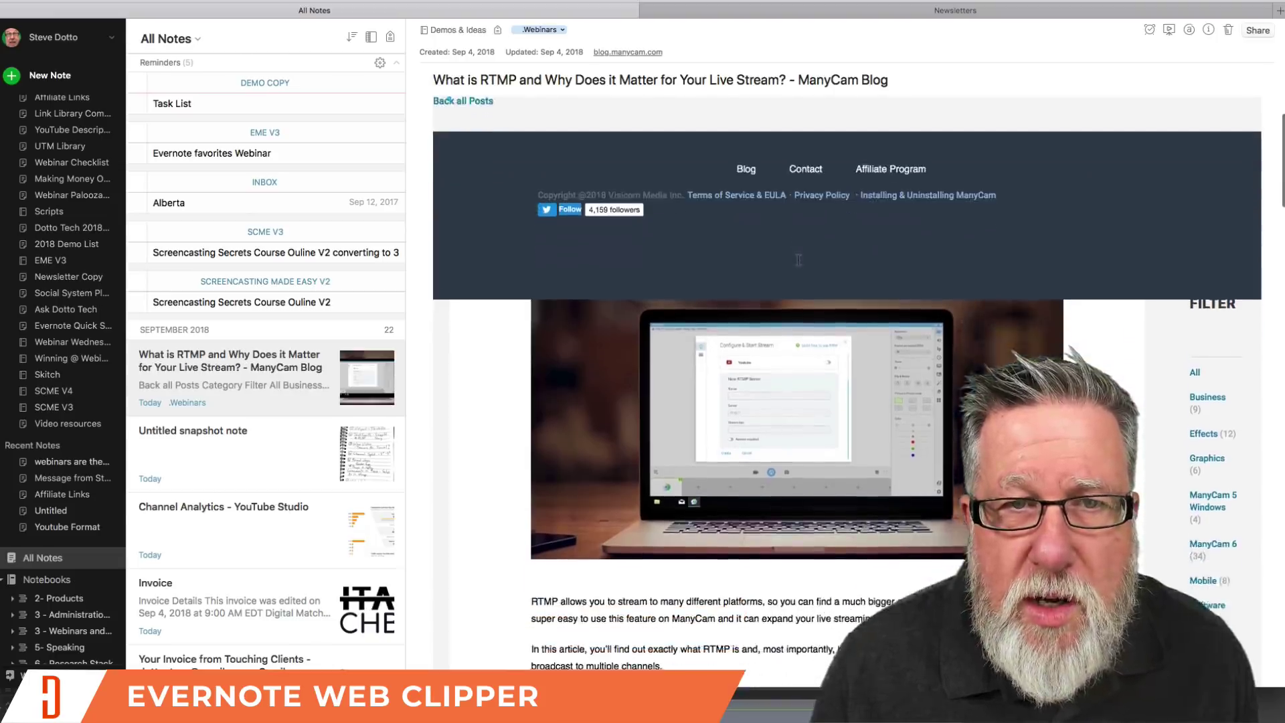
scroll(799, 264, "down", 12)
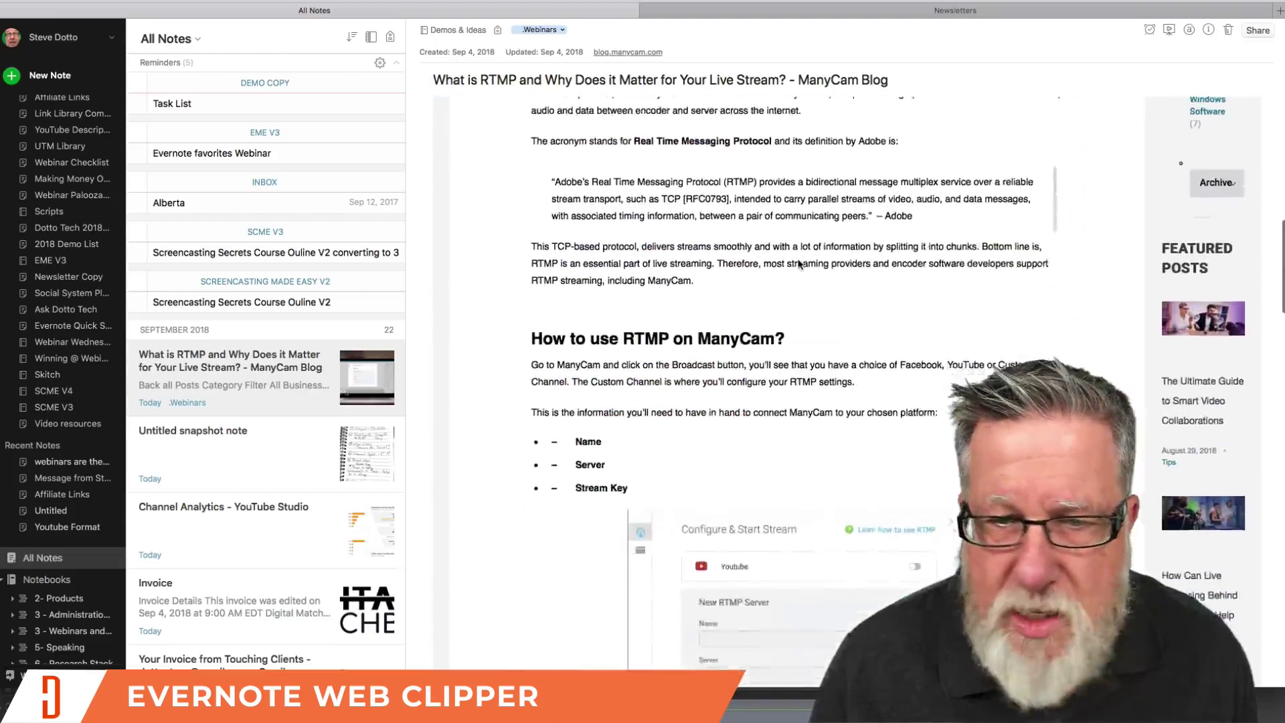
scroll(799, 264, "down", 10)
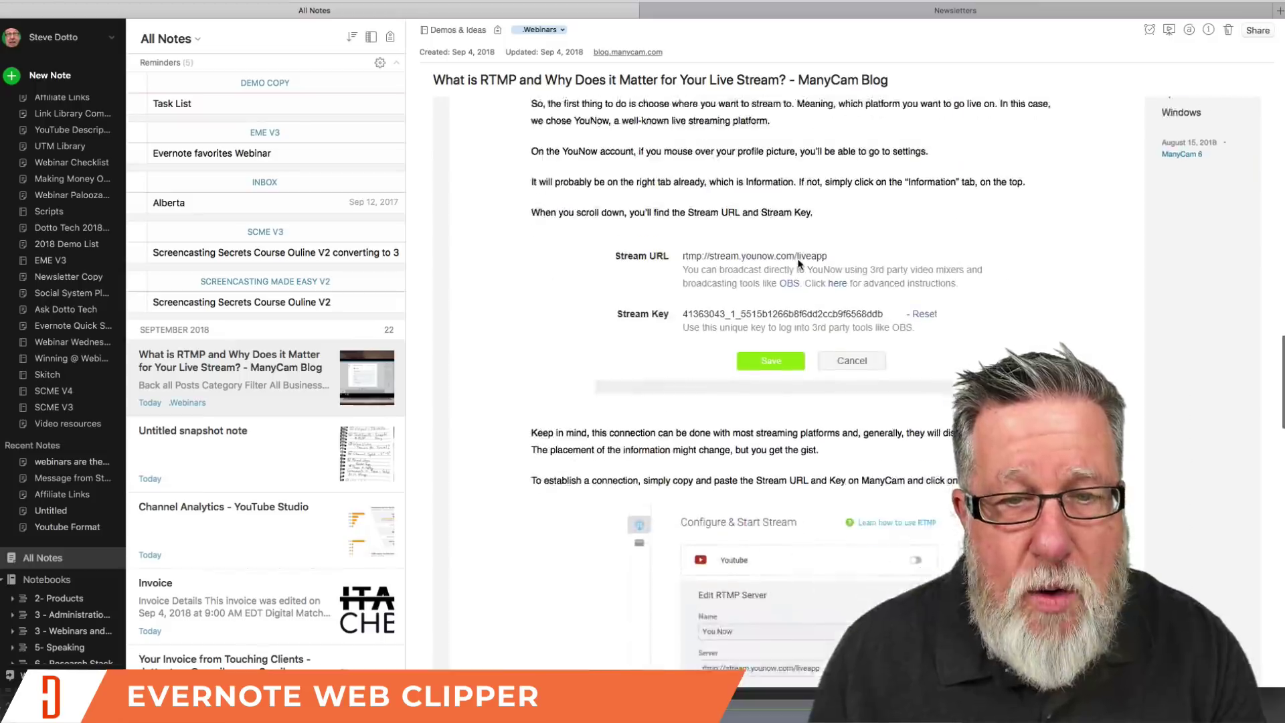
scroll(800, 265, "down", 1)
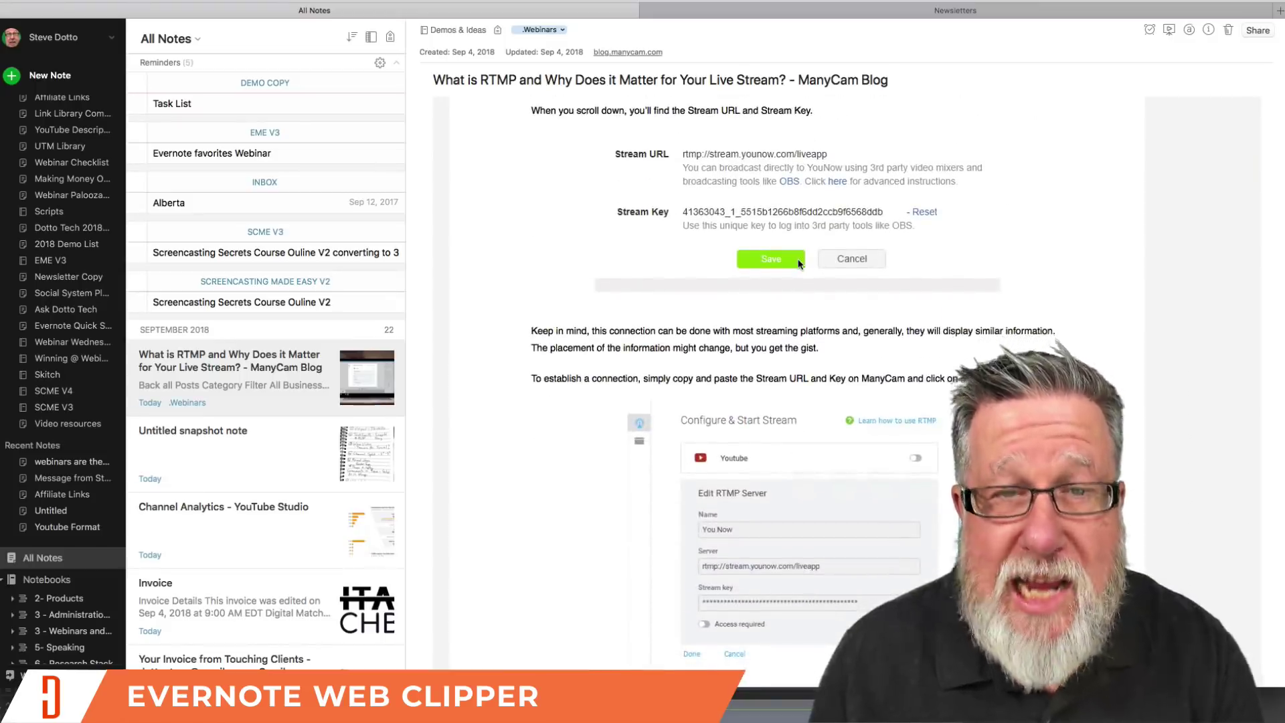